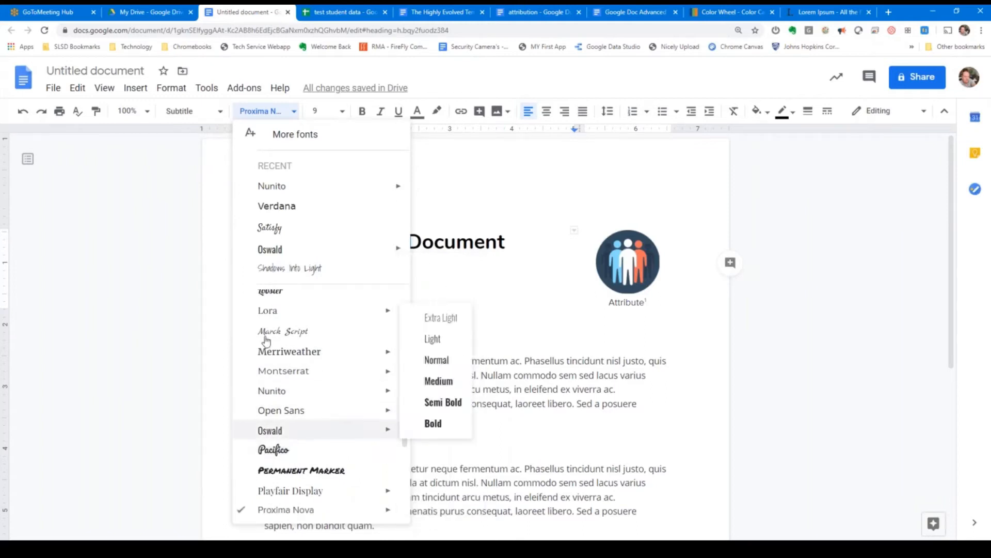
Step: Change the Domain line under the document title to Nunito at size 12
key(Escape)
click(341, 241)
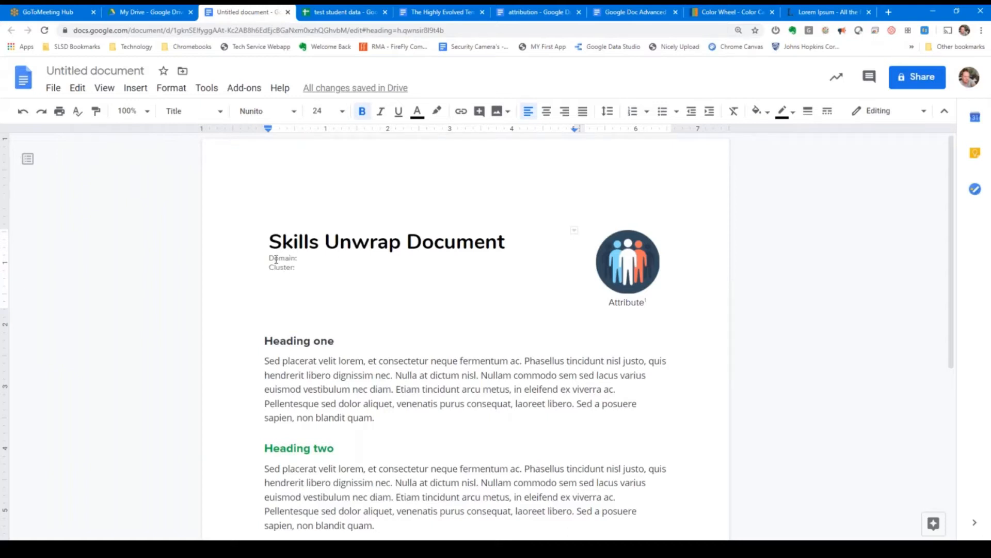
drag(269, 258, 299, 258)
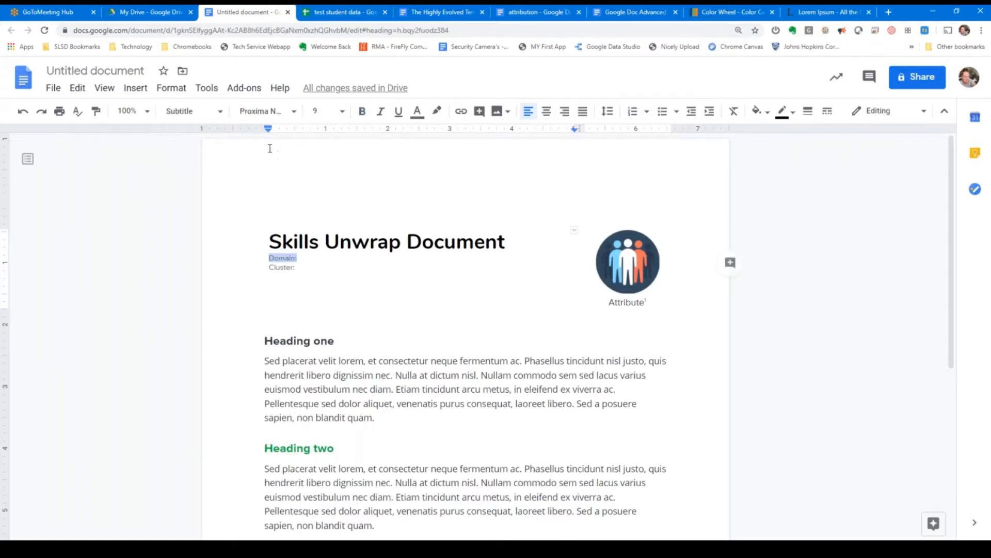
click(269, 111)
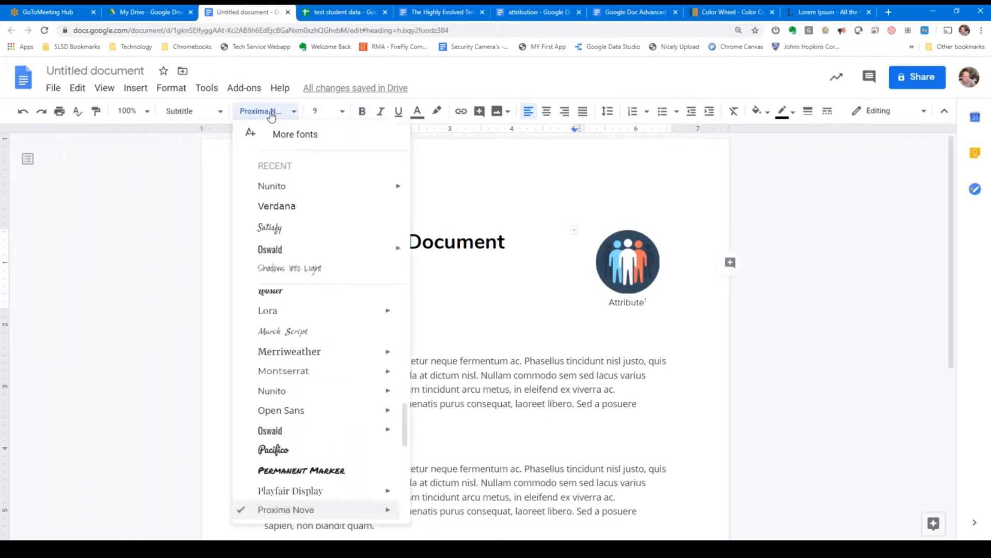
click(272, 186)
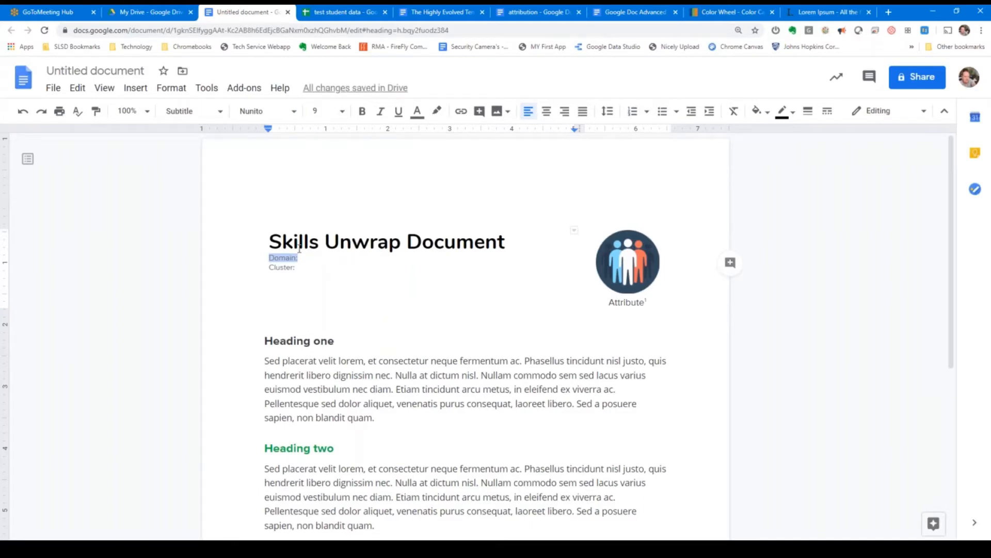
click(344, 111)
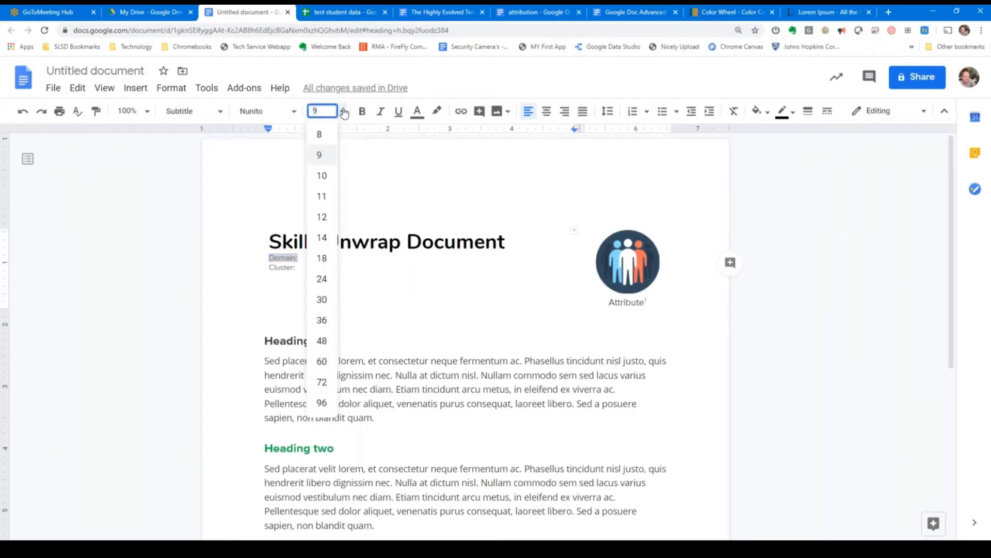
click(322, 217)
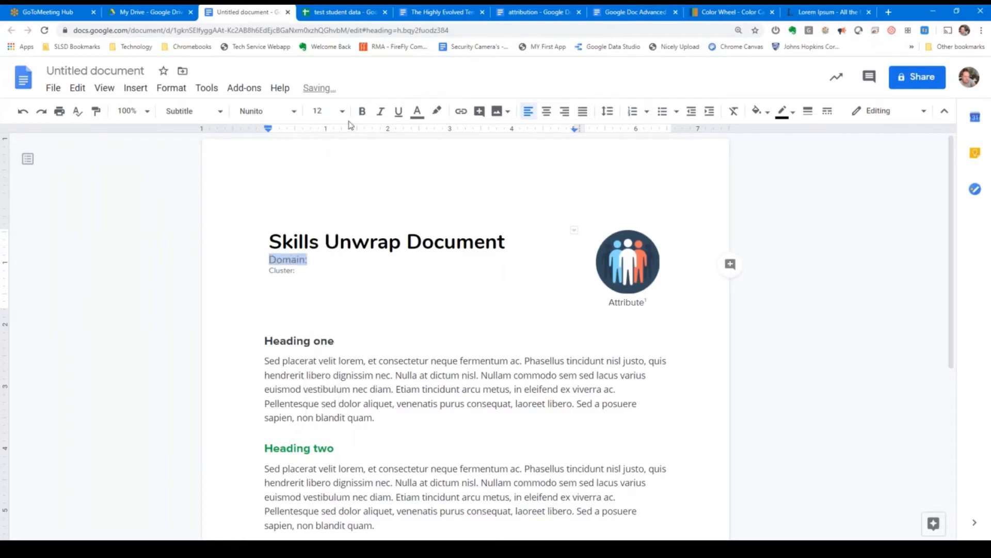
click(313, 259)
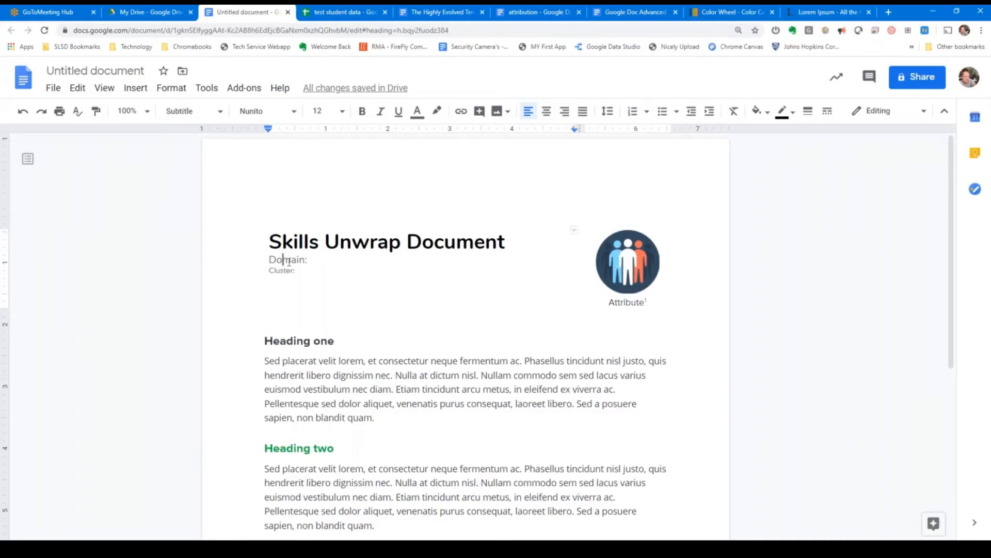
Step: Update the Subtitle paragraph style to match the formatting of the Domain line
click(186, 112)
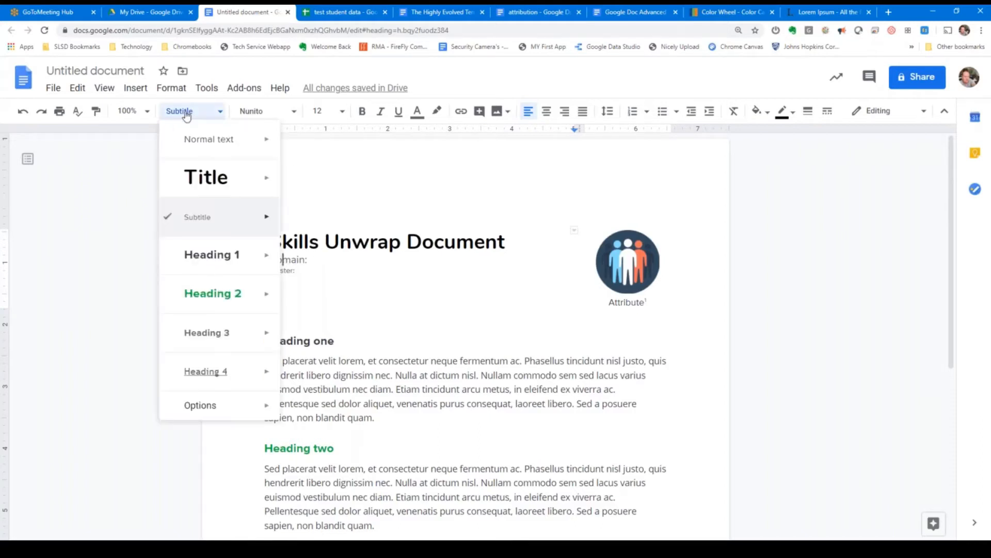
mouse_move(261, 215)
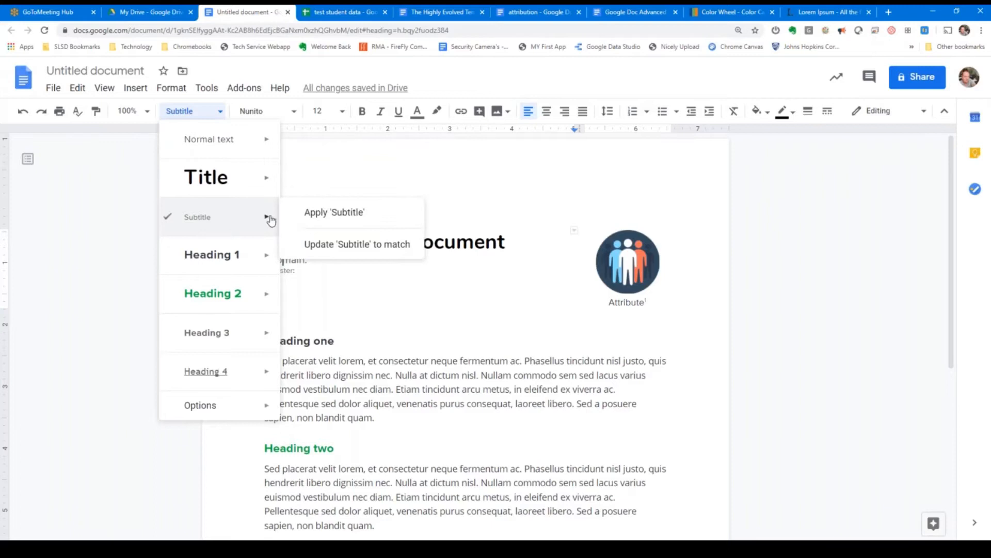
click(352, 248)
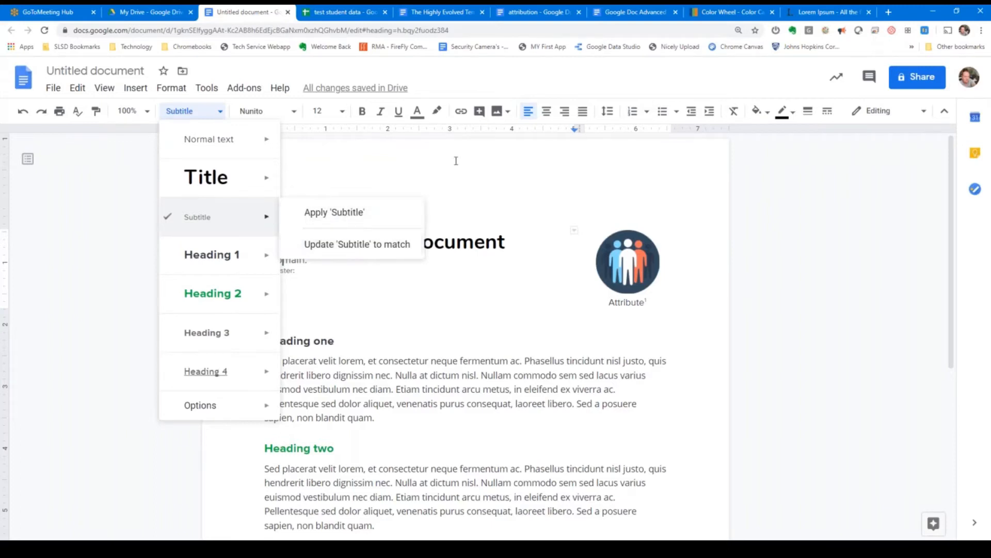
click(288, 260)
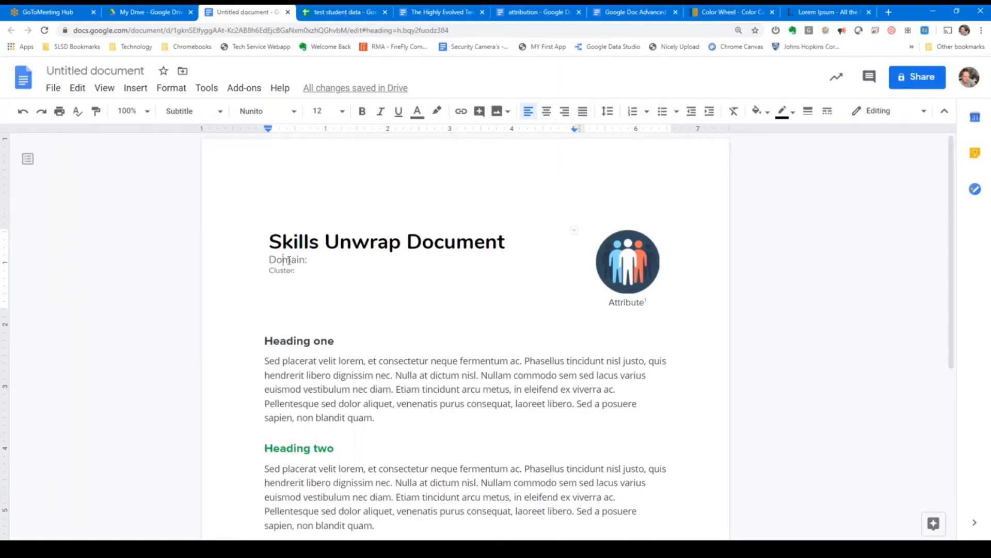
click(219, 111)
mouse_move(267, 223)
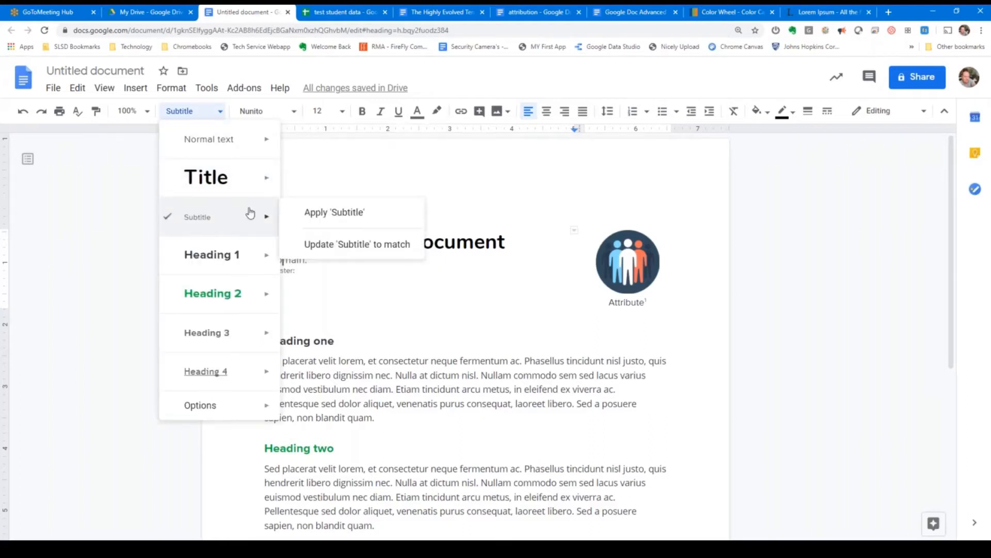
click(333, 248)
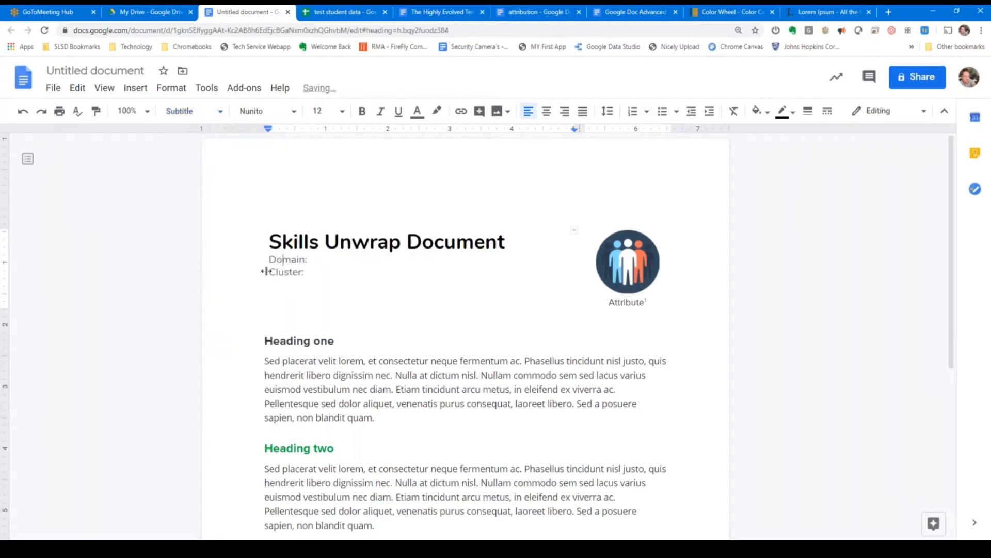
triple_click(305, 271)
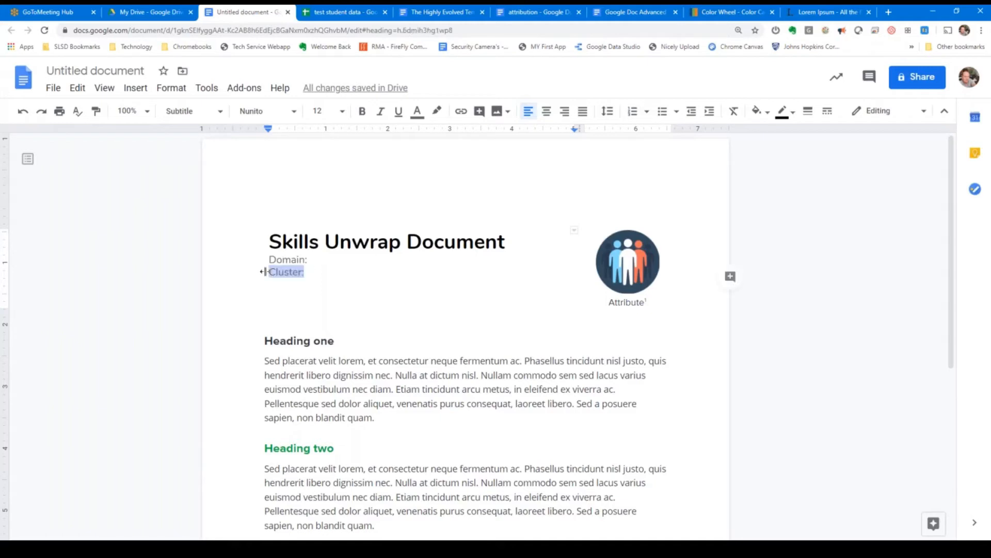
click(308, 270)
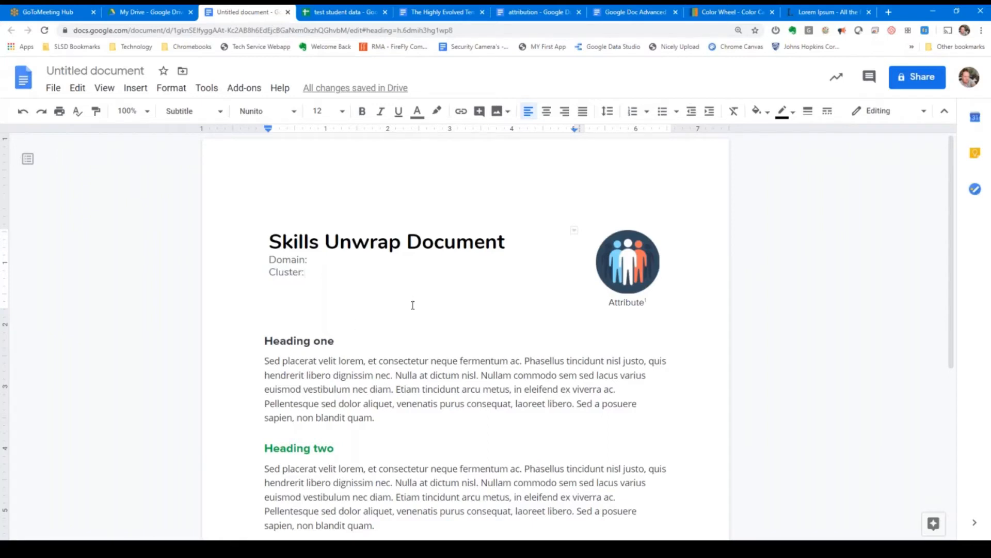
scroll(355, 324, down, 1)
scroll(354, 324, up, 1)
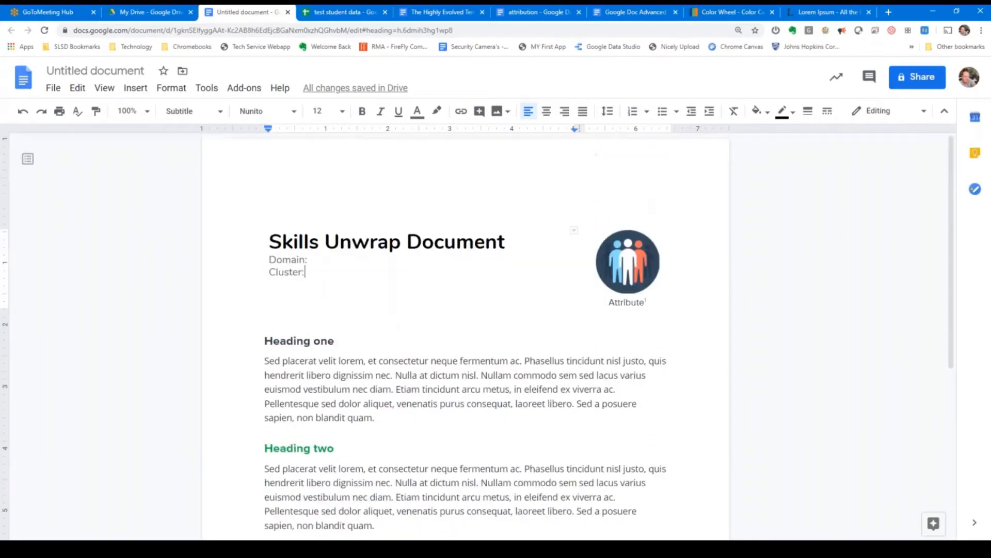
click(221, 113)
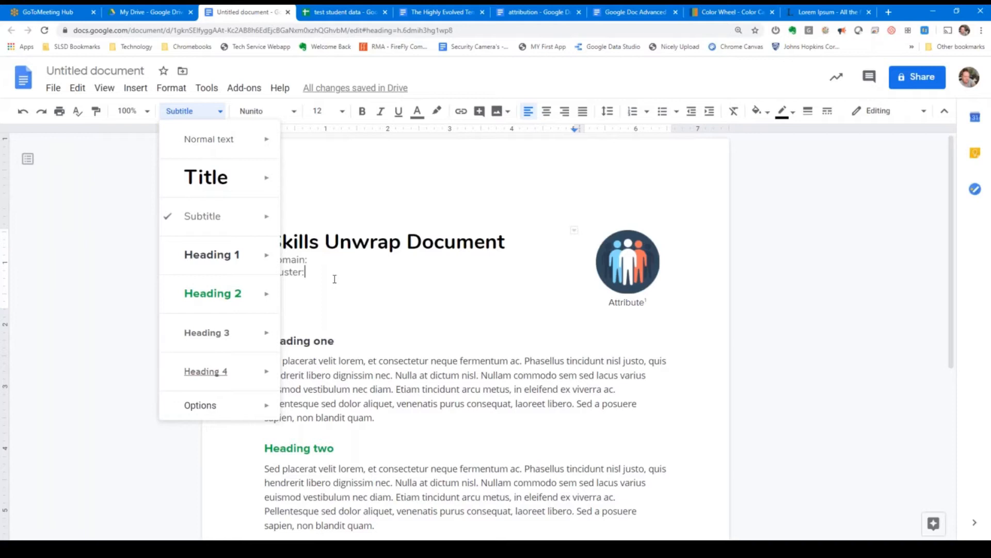
click(313, 273)
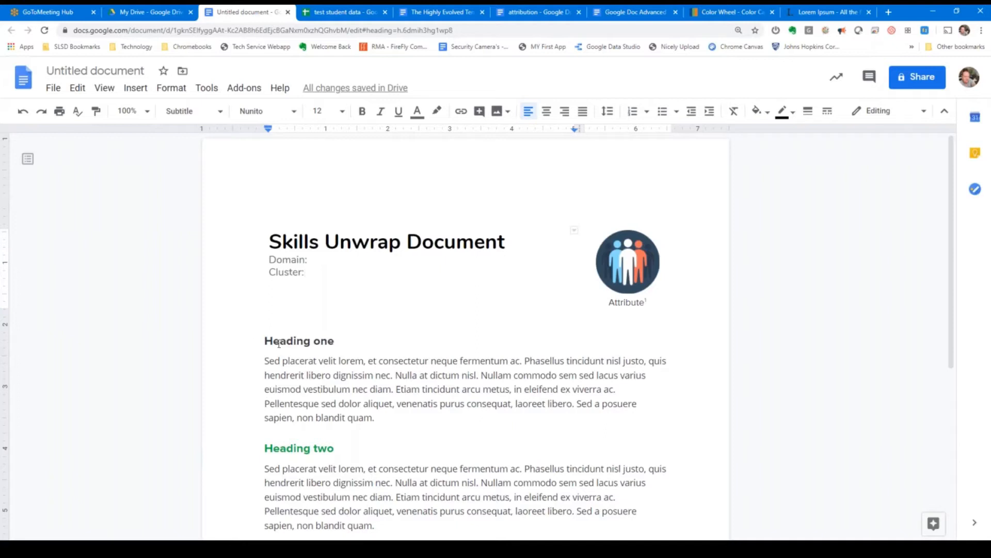
Step: Change the "Heading one" text to Nunito at size 18
drag(343, 340, 260, 340)
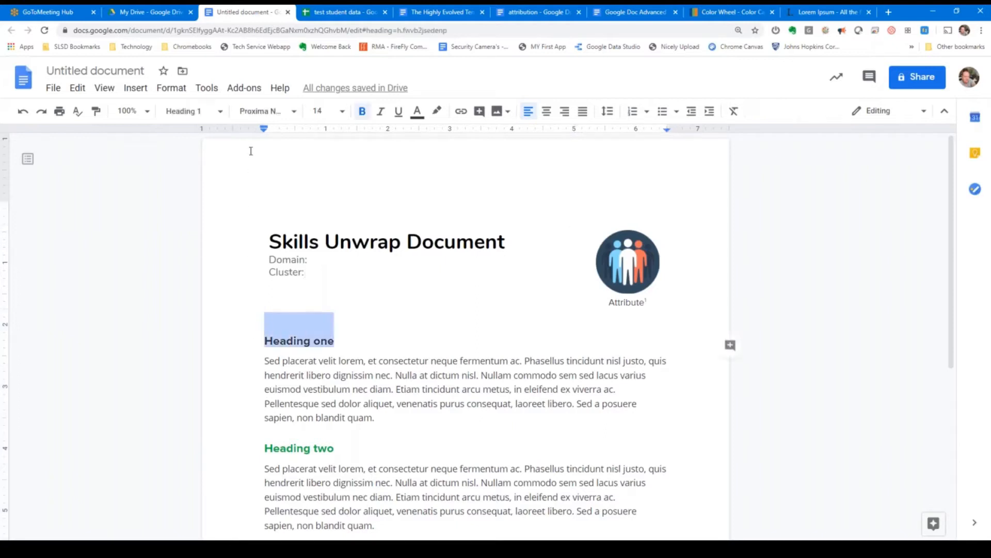
click(266, 111)
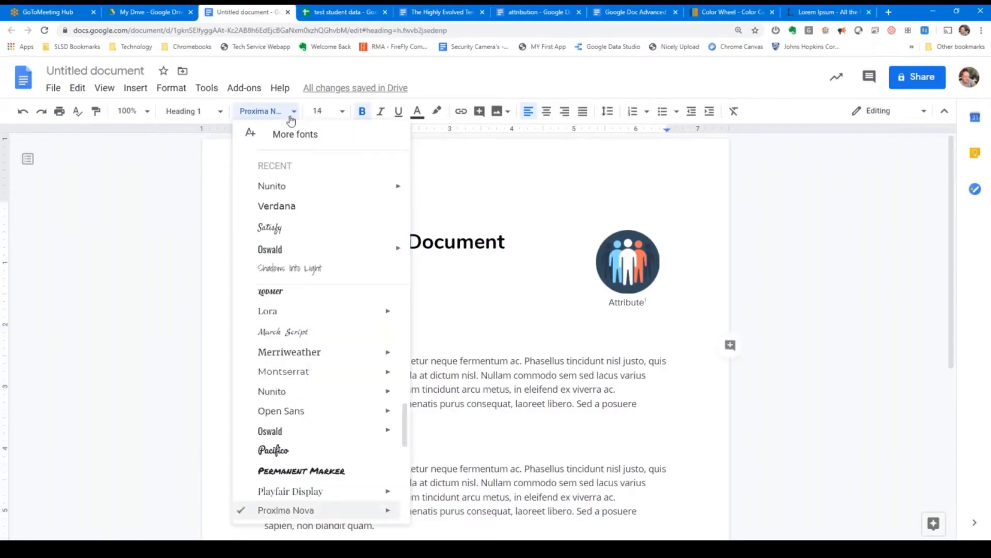
click(271, 185)
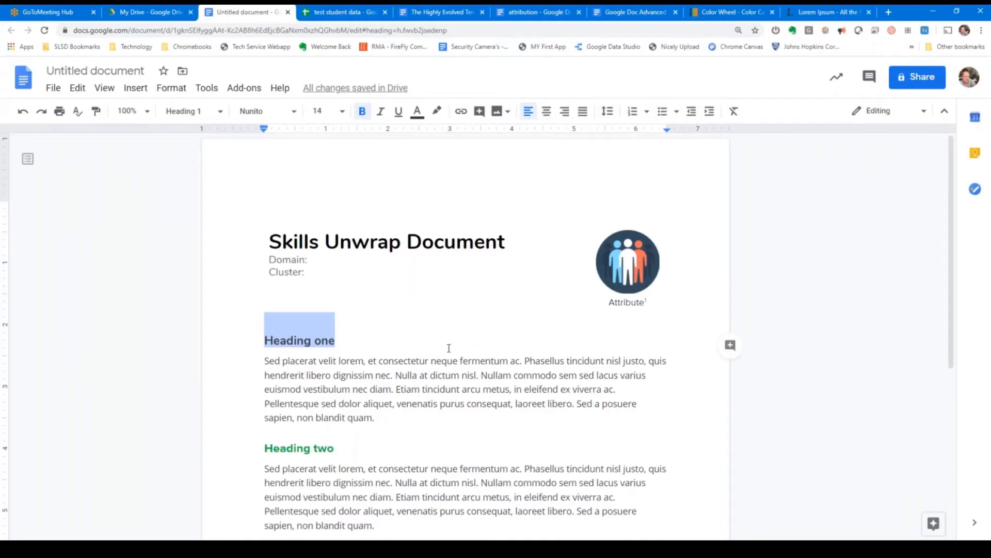
click(341, 111)
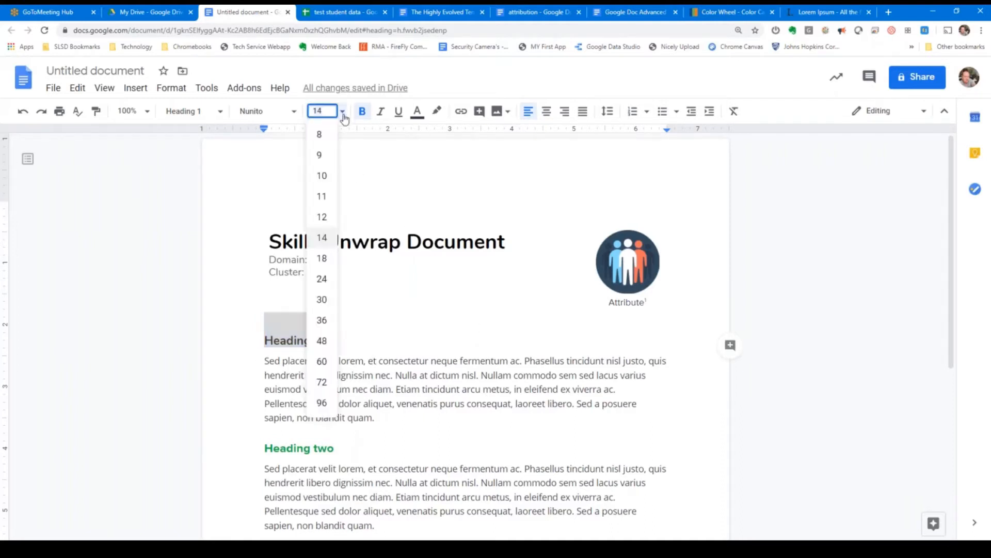
click(322, 259)
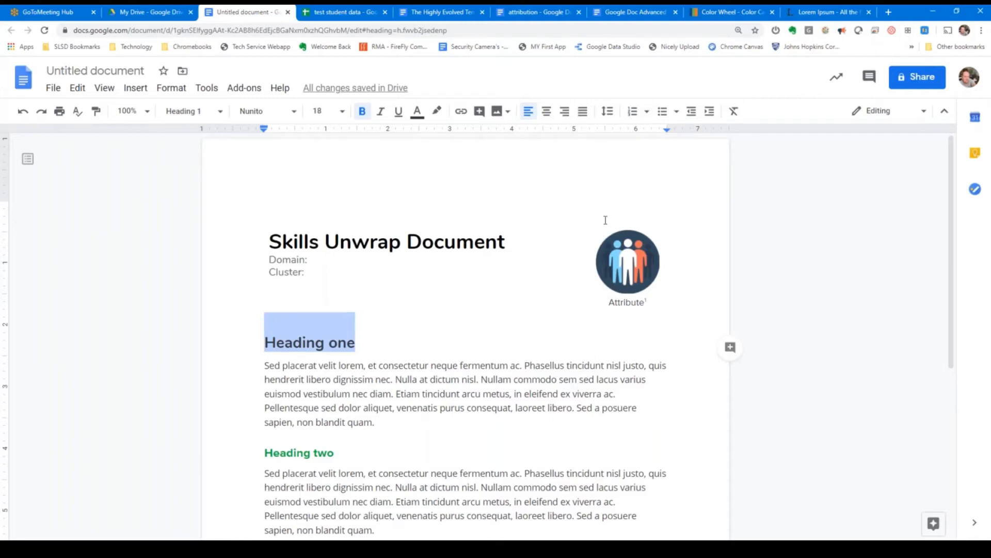
Step: Switch to the Color Calculator web page and reload it to clear the existing color scheme
click(728, 13)
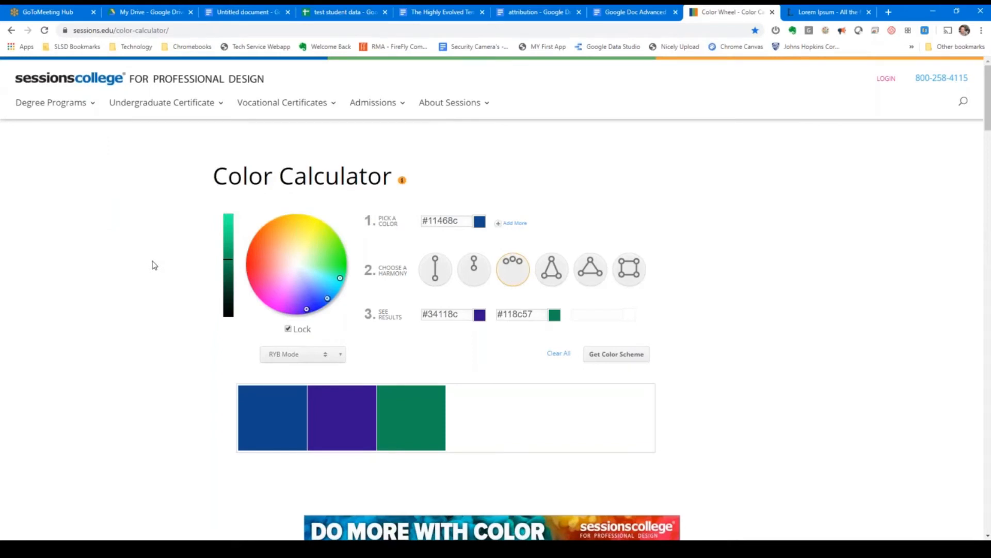
click(327, 301)
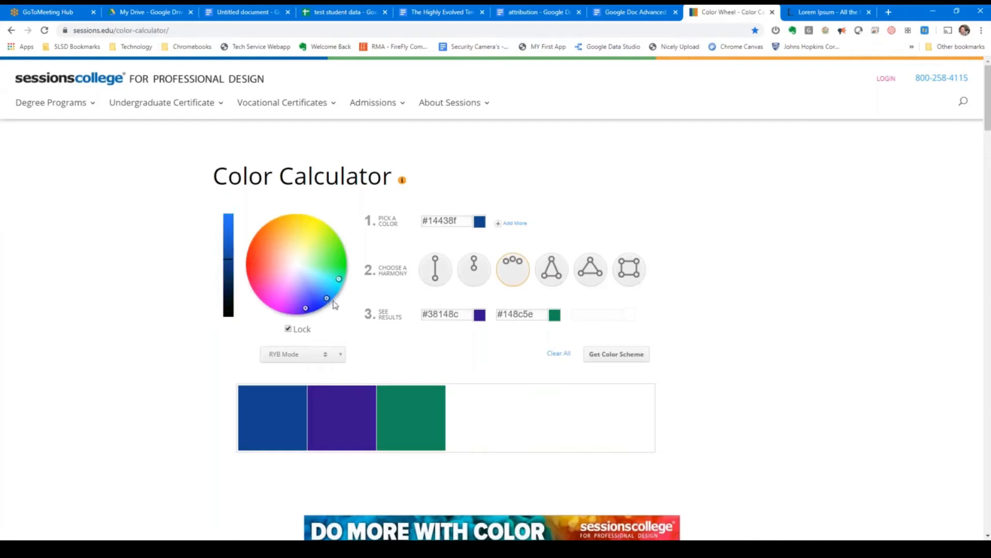
drag(327, 300, 295, 262)
click(46, 31)
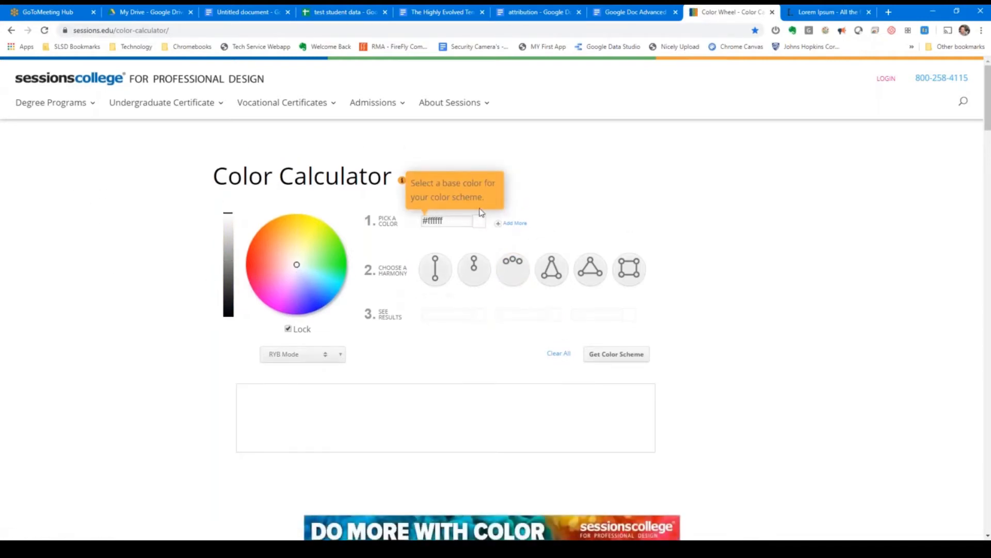
Step: Set the base color to muted dark blue #395175, comparing it with the document's Attribute icon, and apply the harmony of three adjacent colors
drag(295, 266, 328, 304)
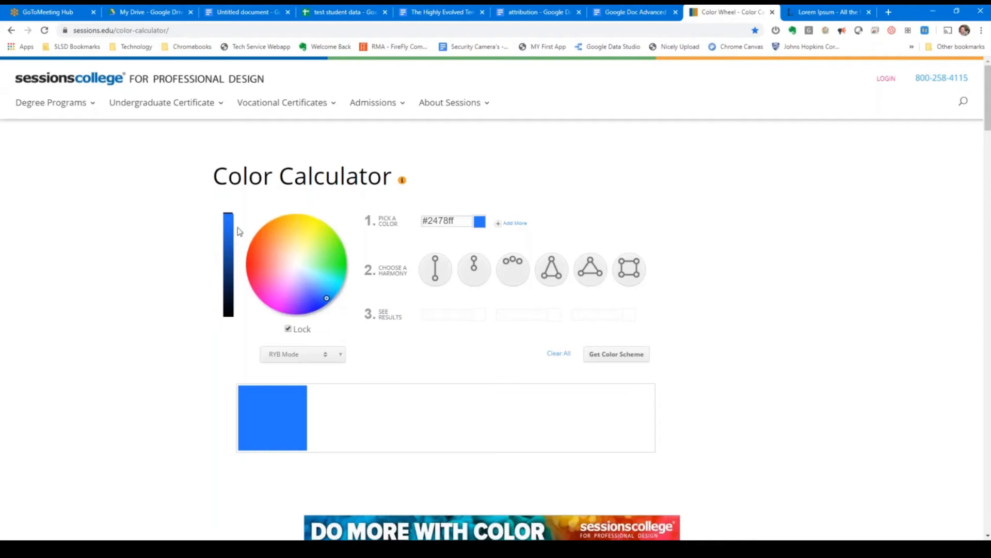
drag(229, 219, 232, 262)
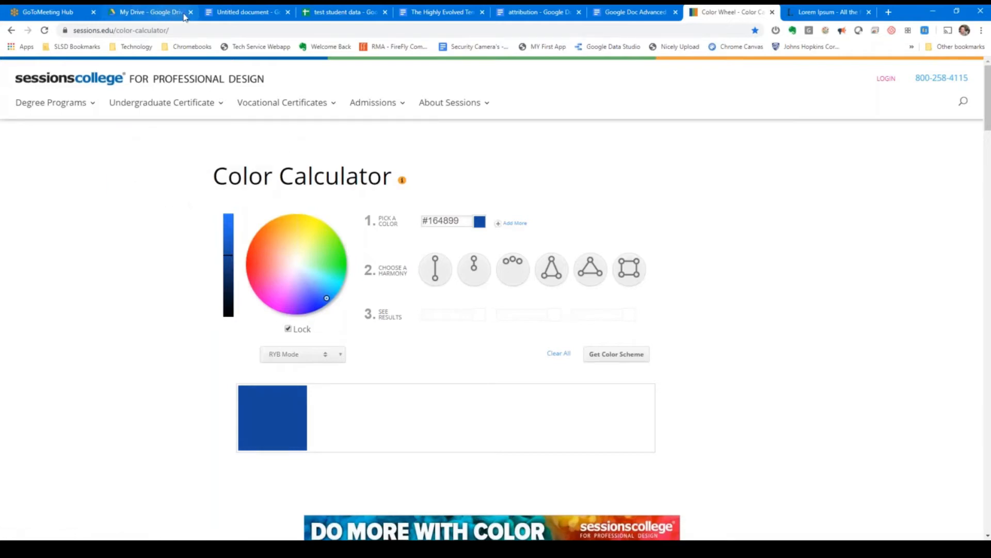
click(263, 13)
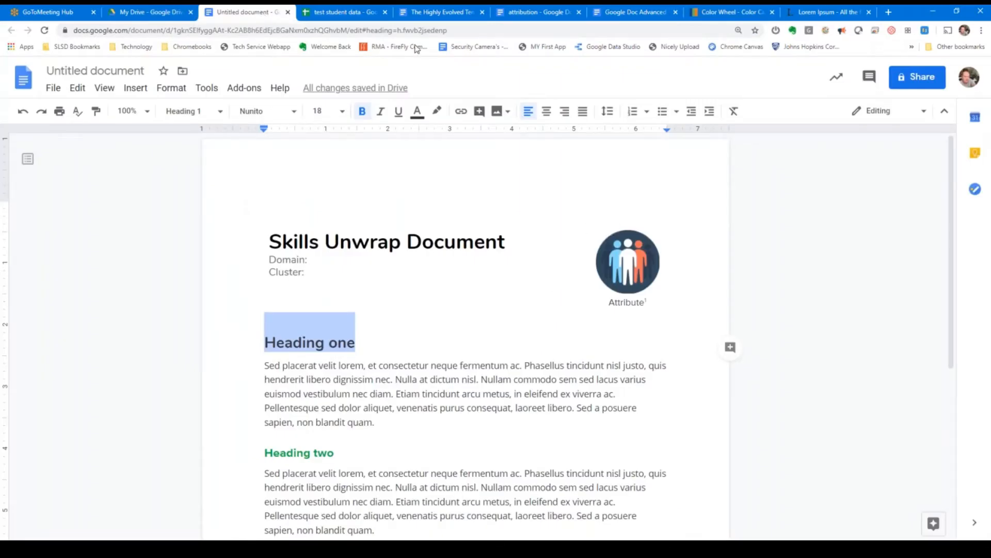
click(723, 14)
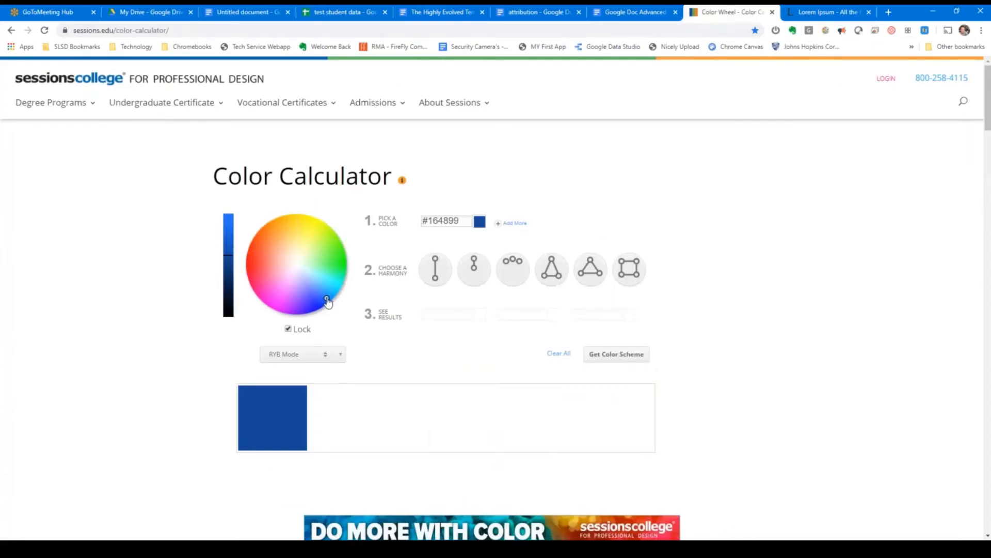
drag(326, 302, 315, 285)
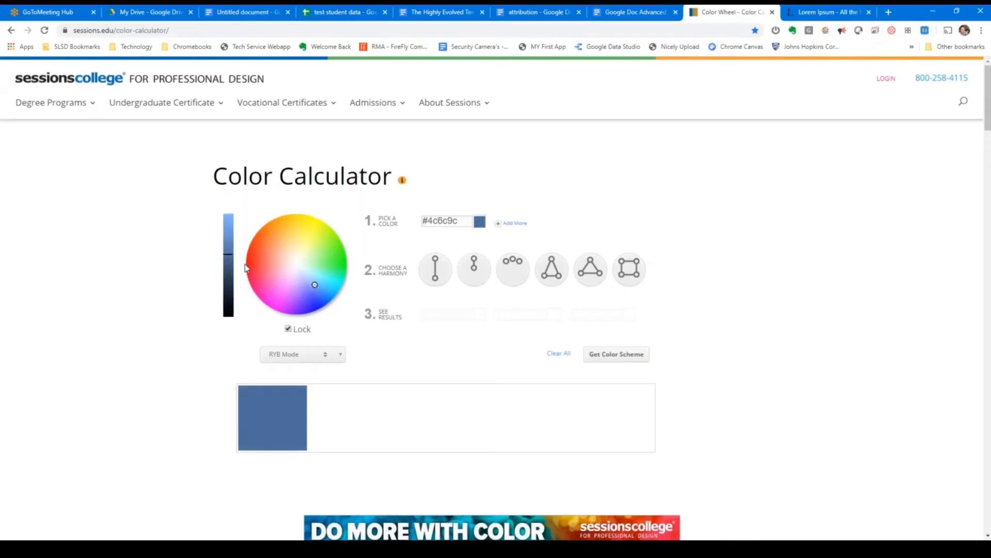
drag(231, 255, 234, 275)
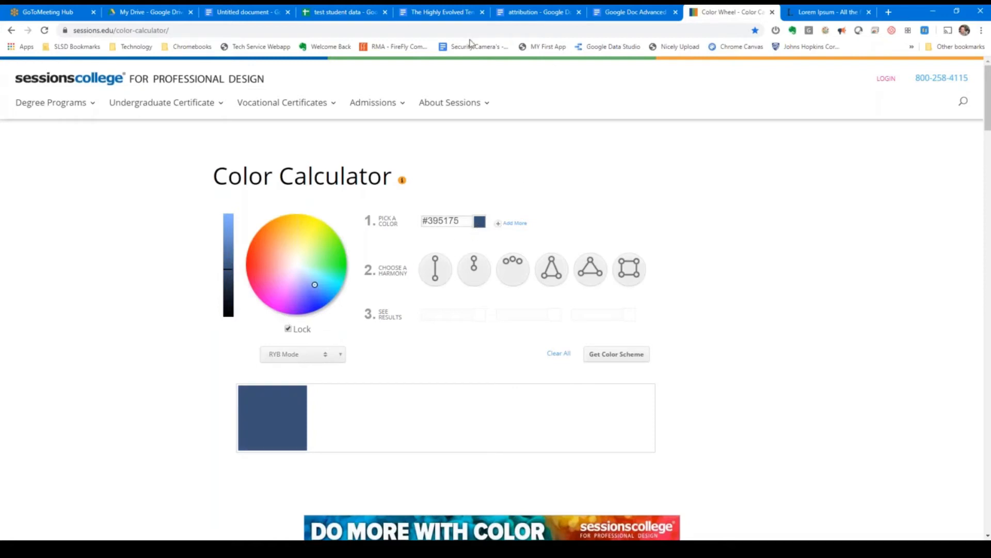
click(242, 12)
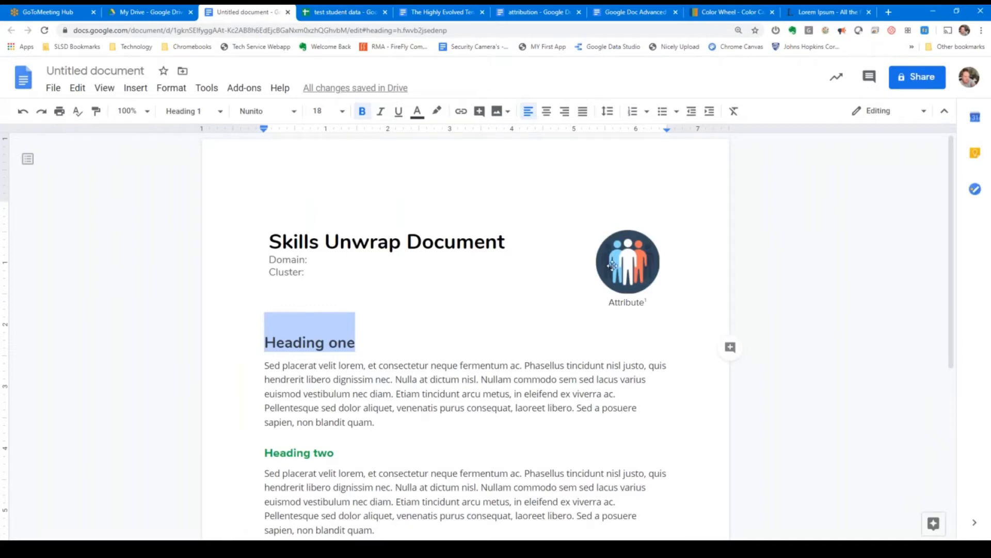
click(723, 12)
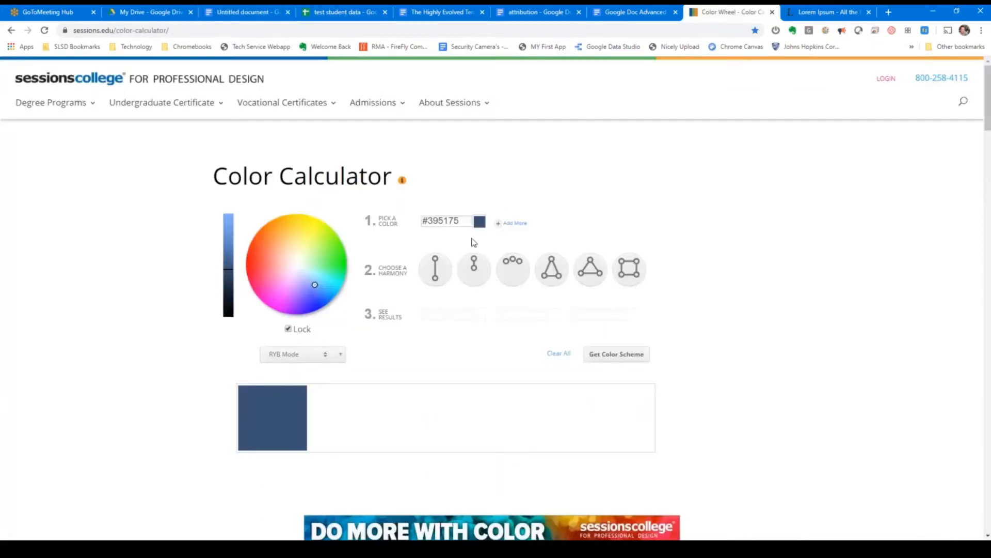
click(525, 268)
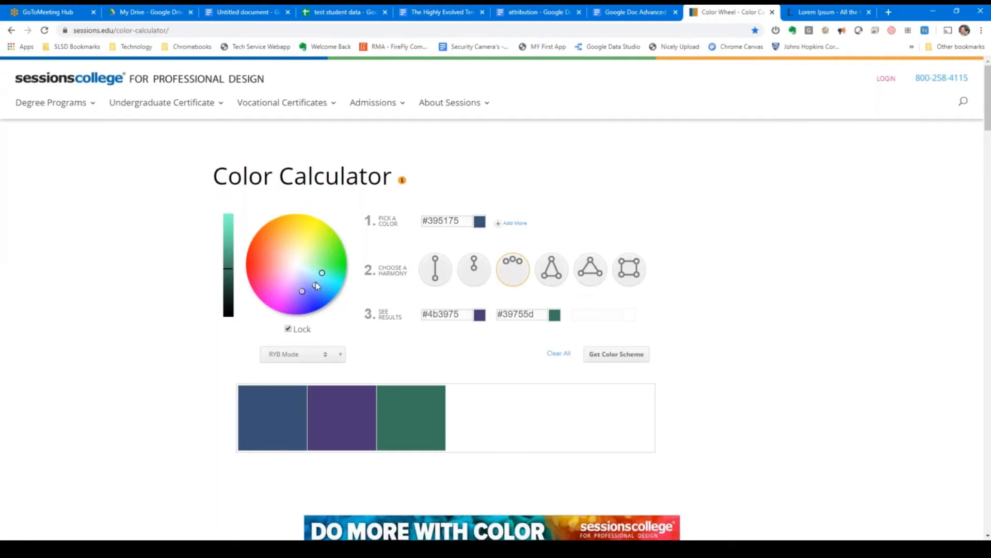
Step: Try the split complementary and triadic harmonies for the base color, and return to the harmony of three adjacent colors
click(553, 272)
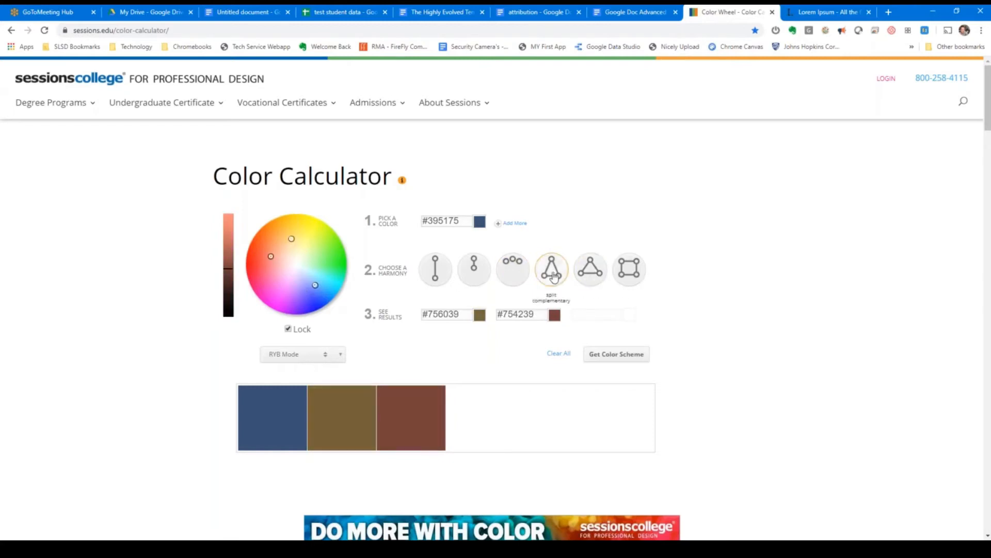
click(590, 269)
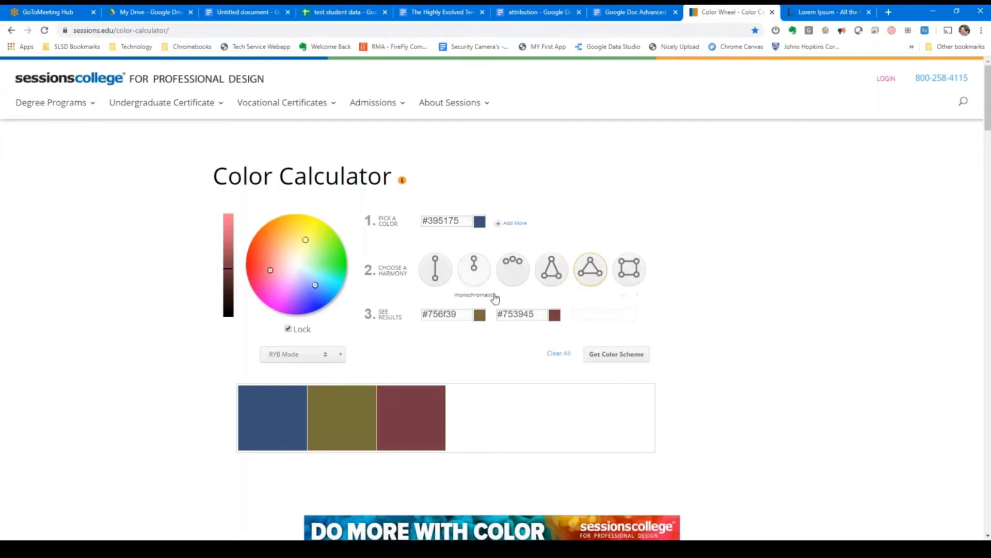
click(514, 274)
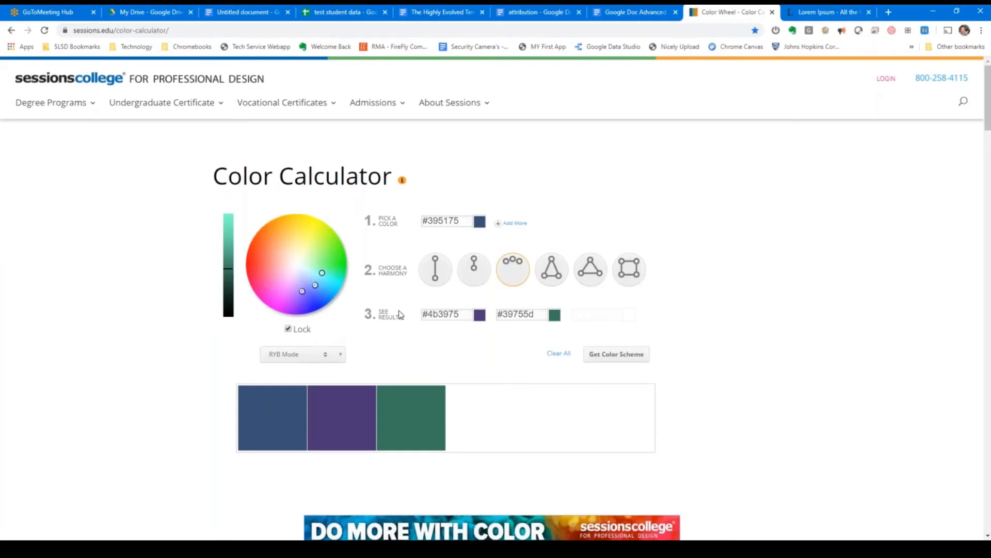
Step: Copy the hex code #395175 of the base color from the Color Calculator
click(463, 222)
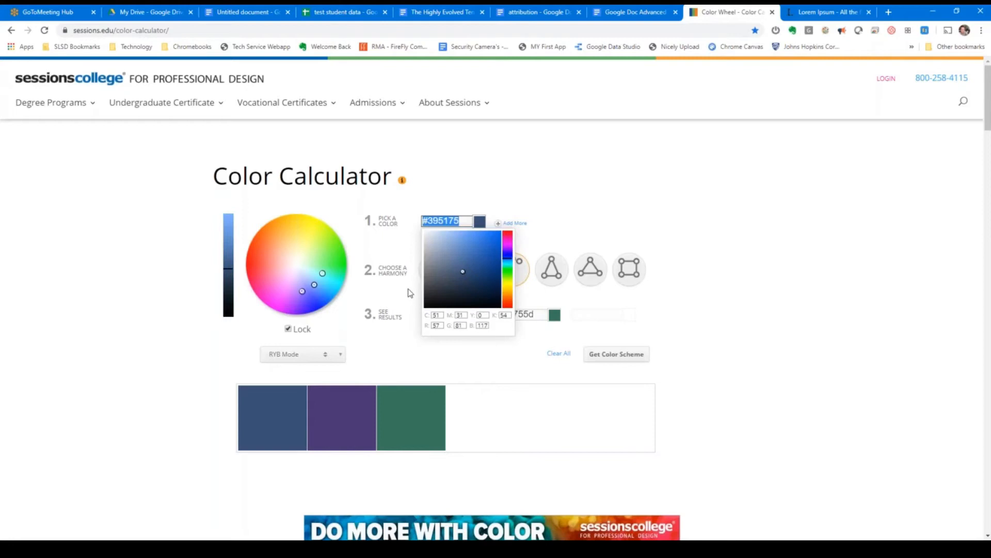
click(631, 191)
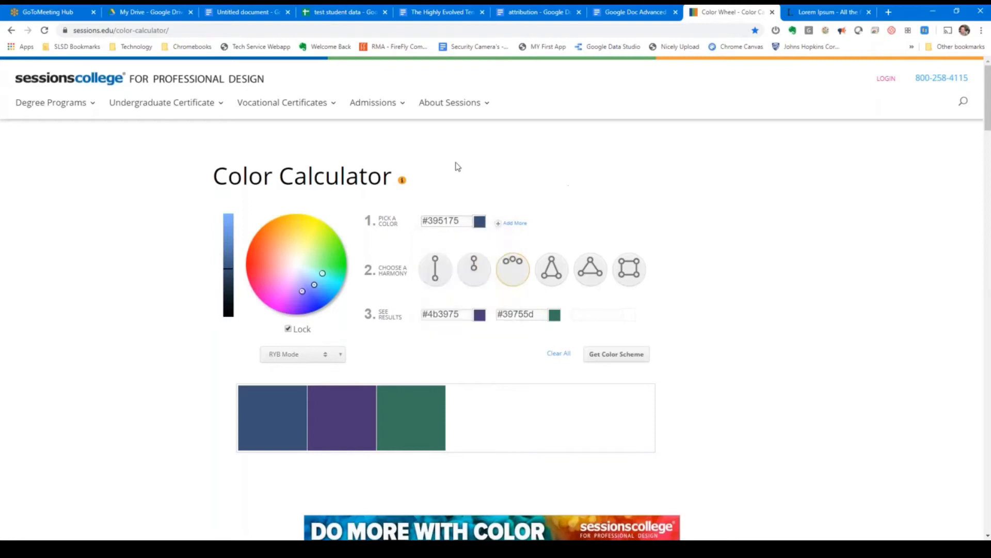
click(462, 221)
key(ctrl+c)
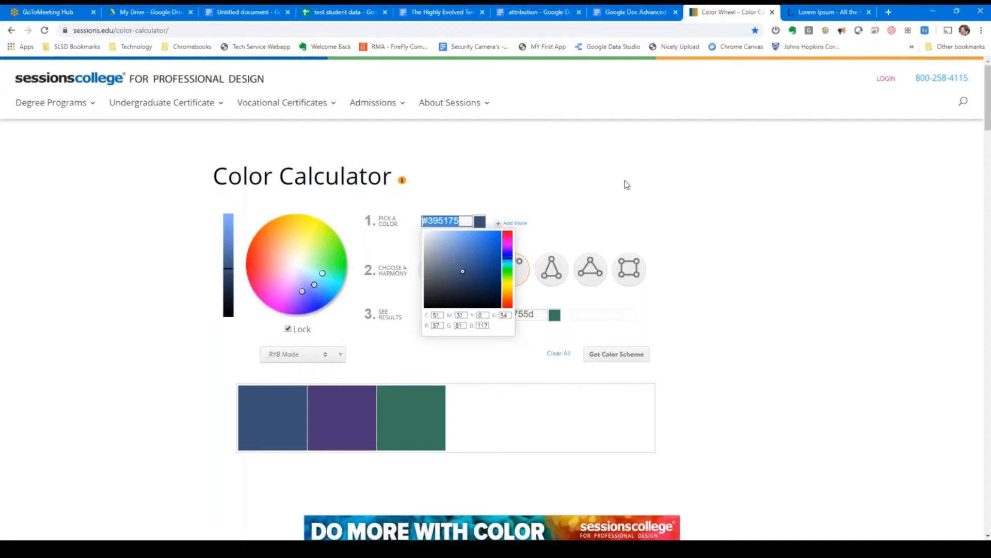
Step: Switch to the Untitled document and give the "Skills Unwrap Document" title the custom text color #395175
click(253, 18)
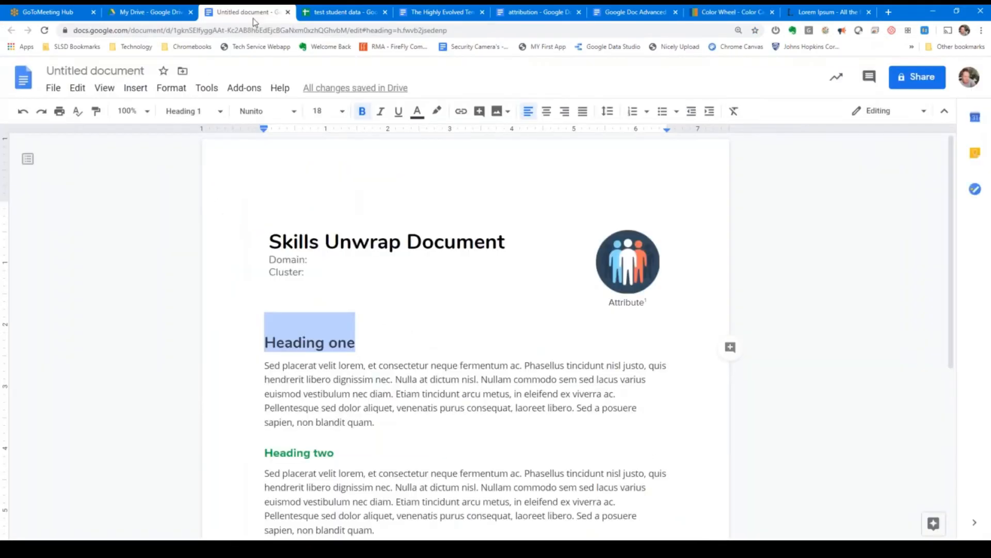
drag(270, 237, 506, 246)
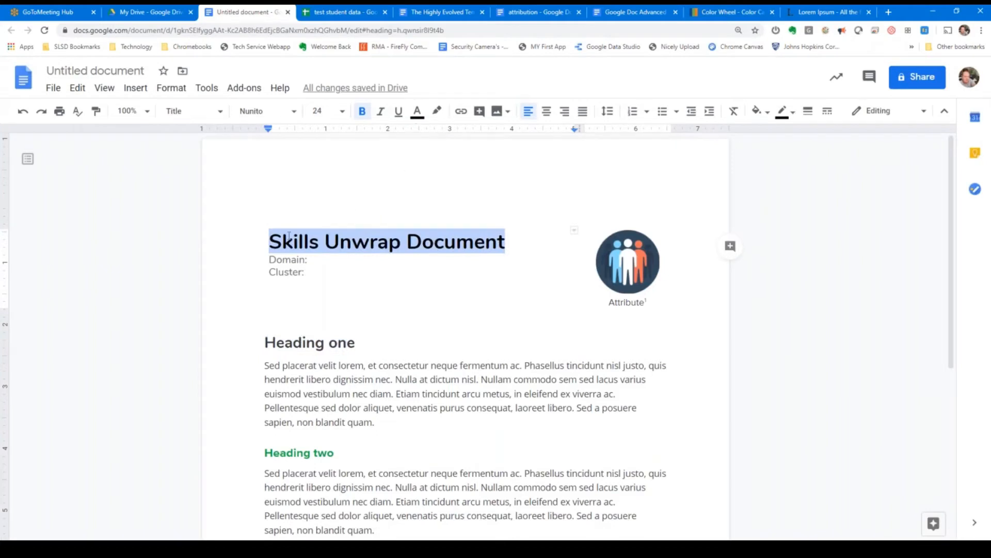
click(418, 112)
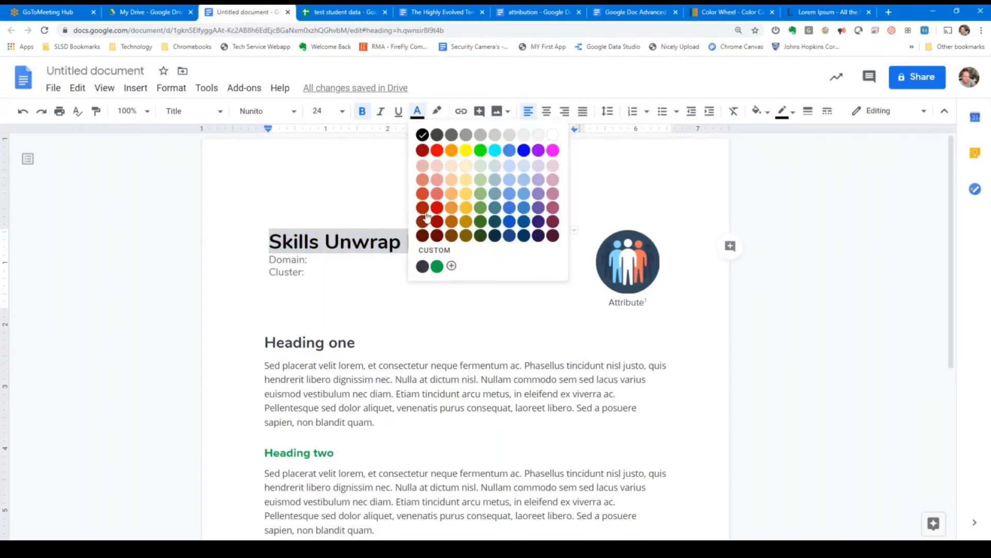
click(417, 113)
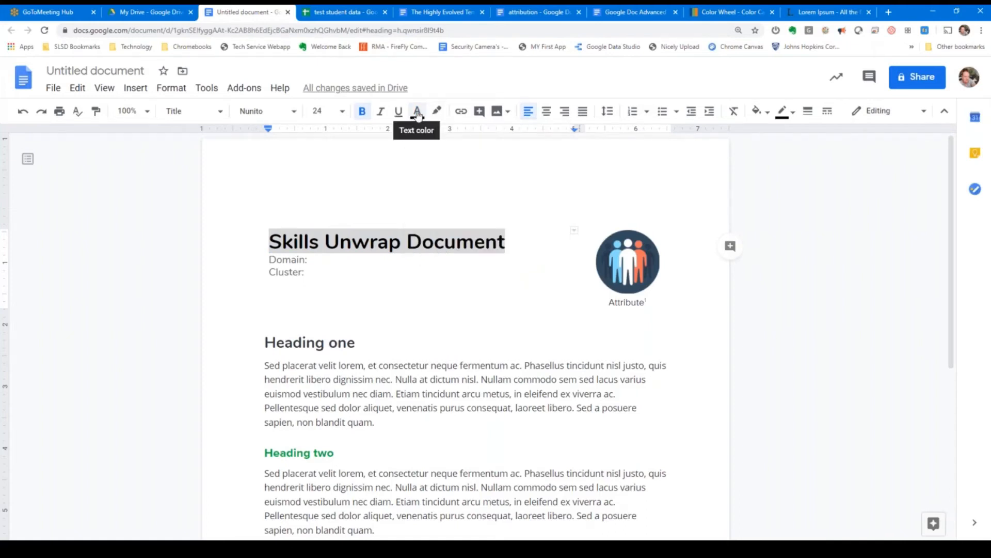
click(417, 113)
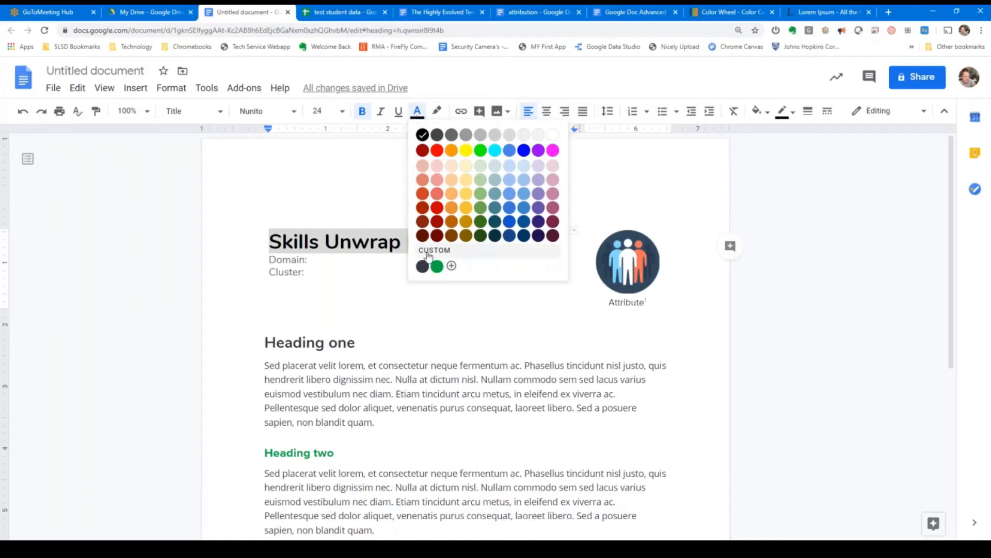
click(451, 266)
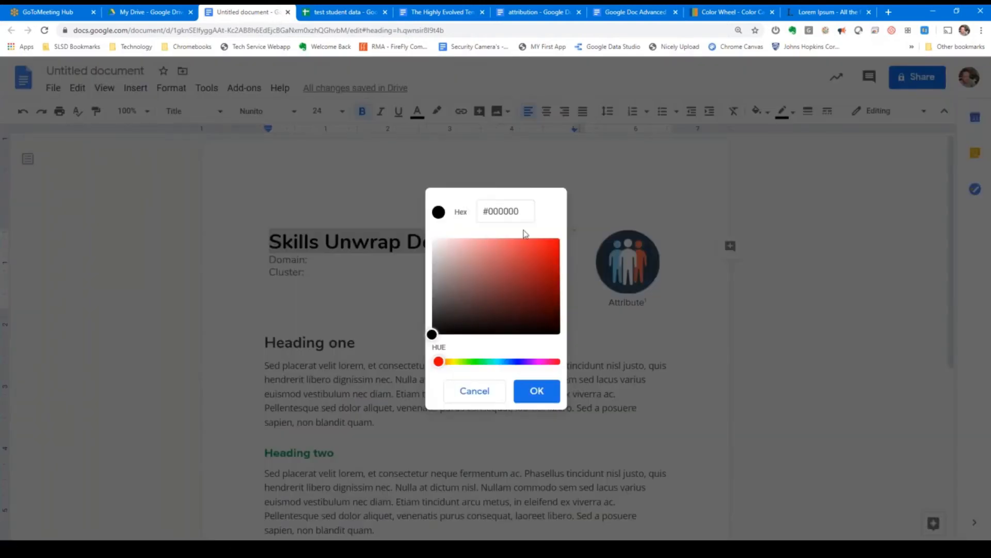
drag(528, 211, 451, 211)
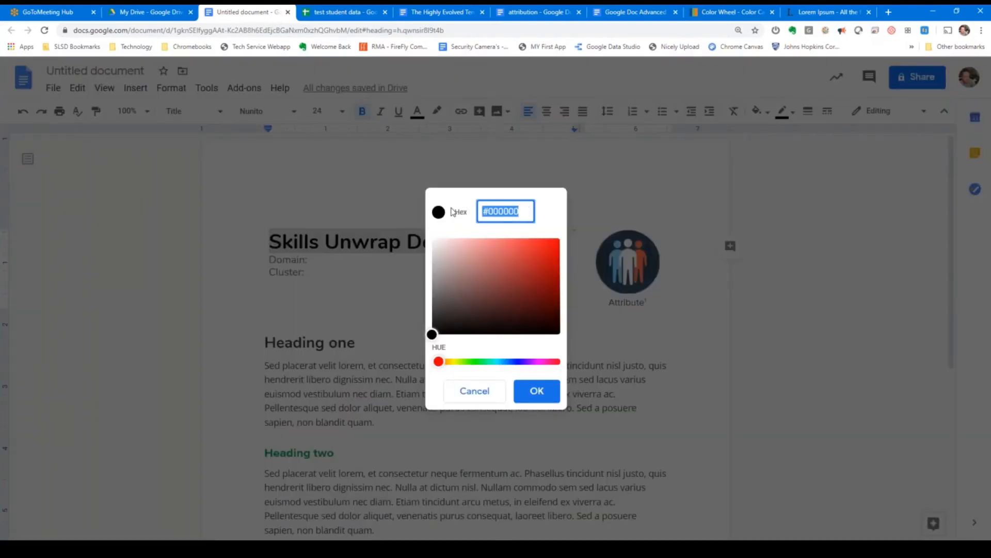
key(ctrl+v)
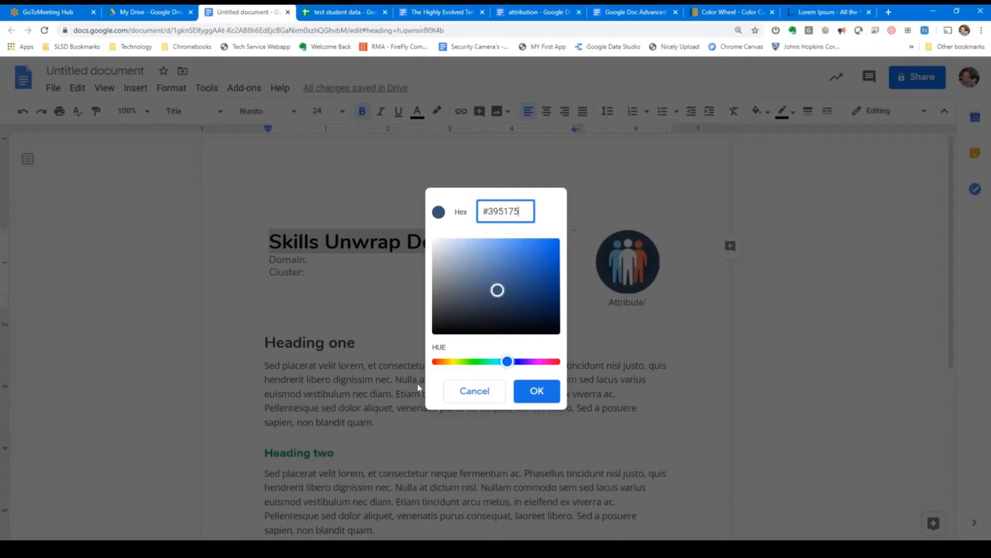
click(536, 392)
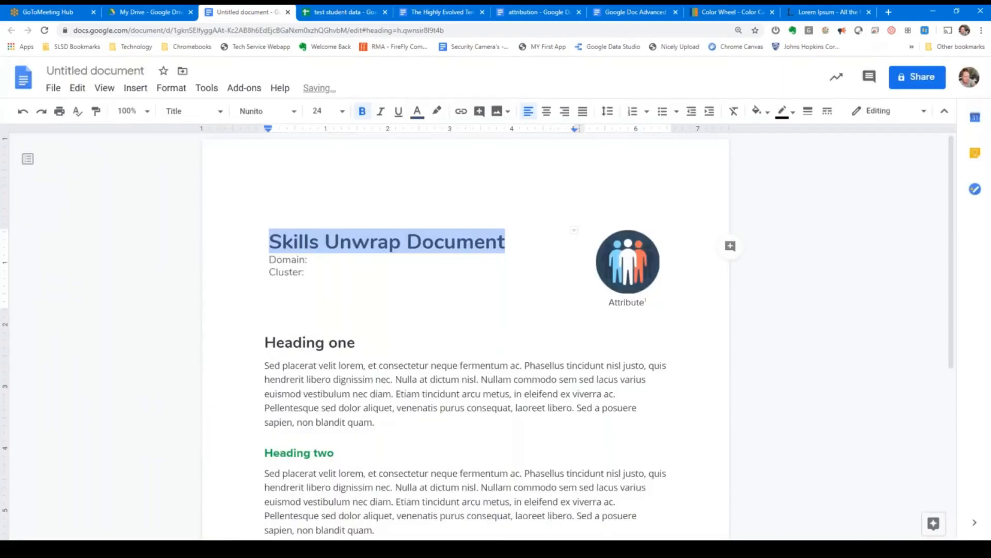
Step: Update the Title paragraph style to match the recolored "Skills Unwrap Document" line
click(445, 241)
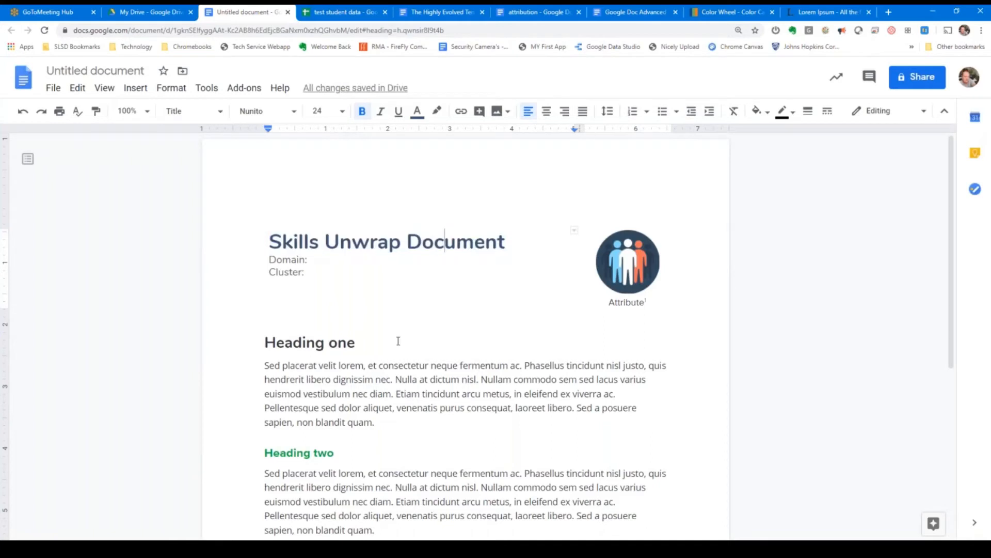
click(220, 111)
mouse_move(272, 182)
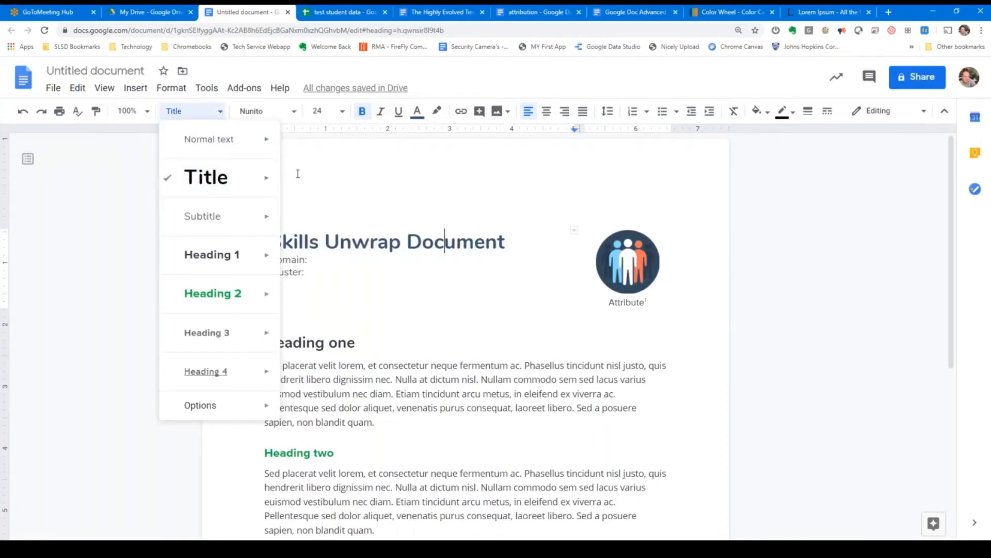
click(349, 206)
Step: Apply the custom dark blue used in the title to the "Heading one" text
drag(265, 345, 355, 346)
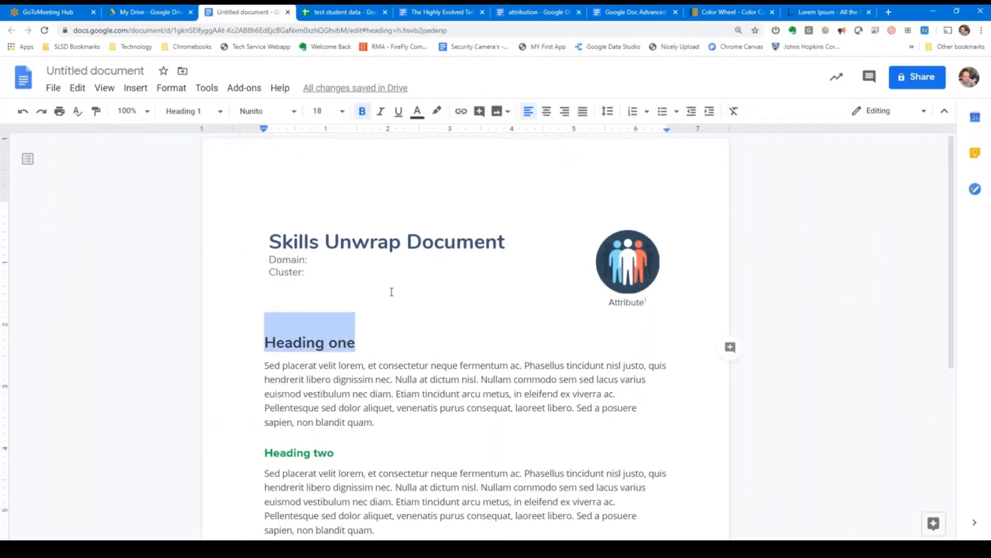
click(419, 114)
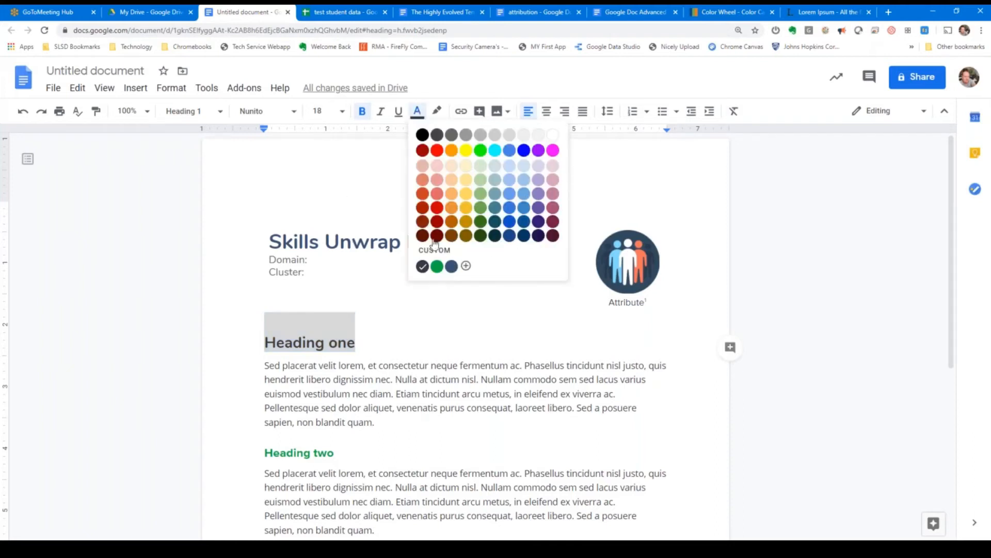
click(451, 267)
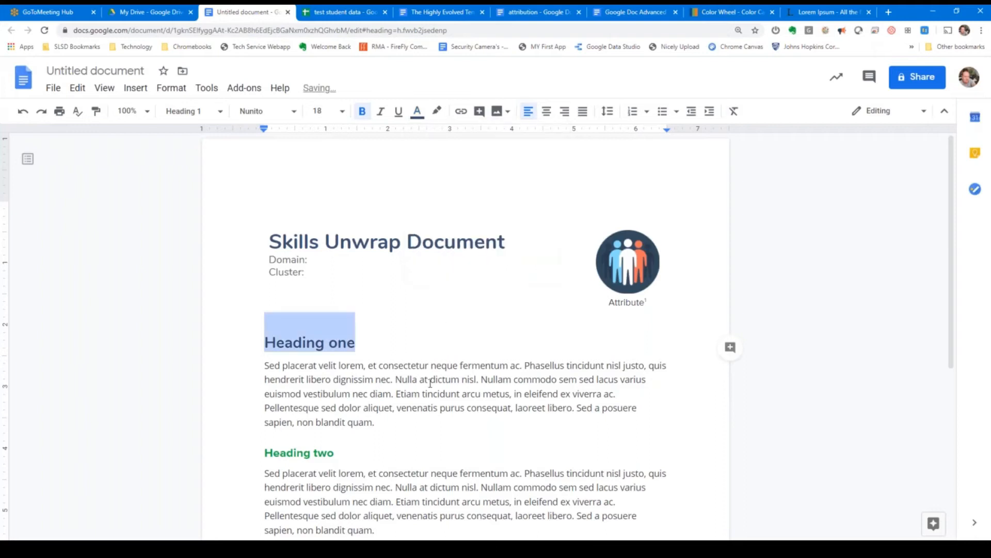
Step: Update the Heading 1 paragraph style to match the formatting of the "Heading one" line
click(291, 343)
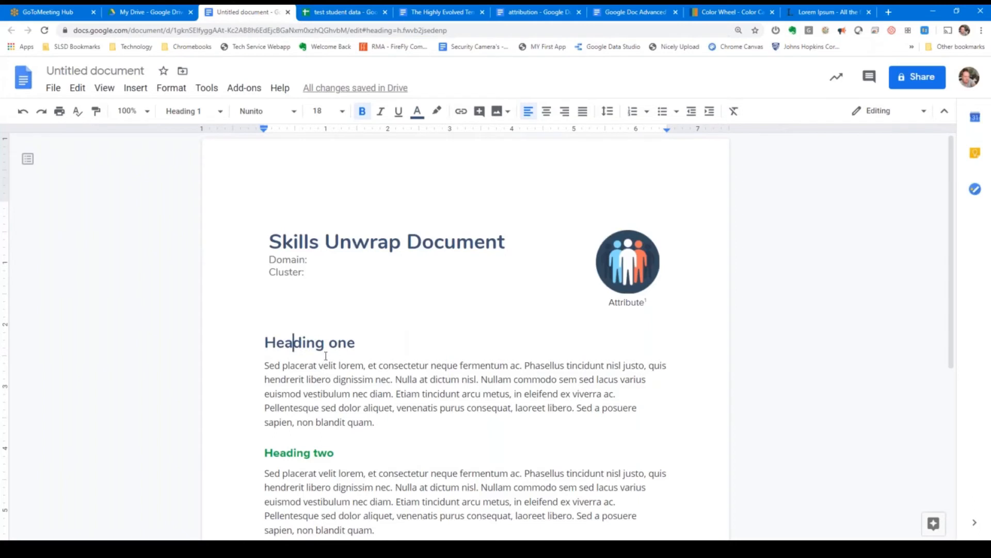
click(219, 112)
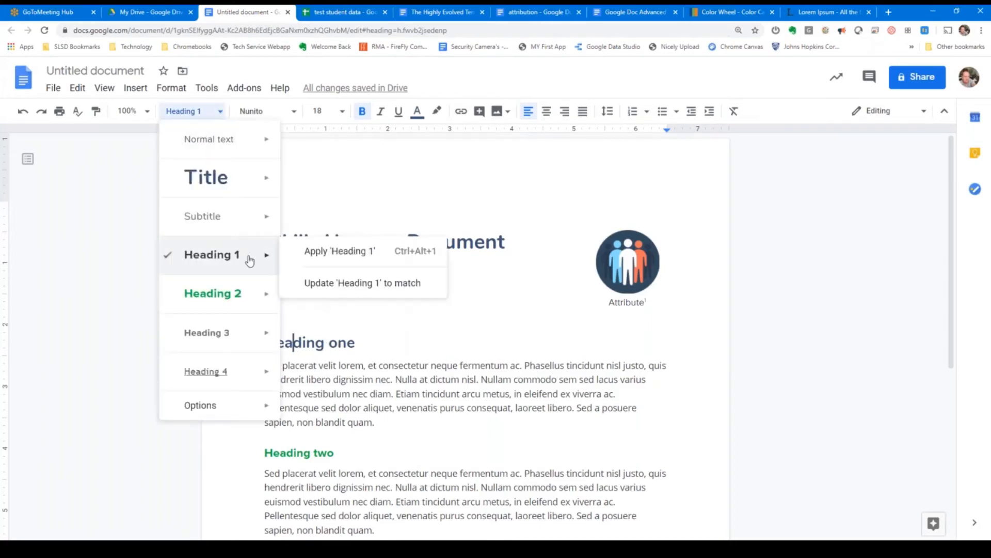
mouse_move(267, 254)
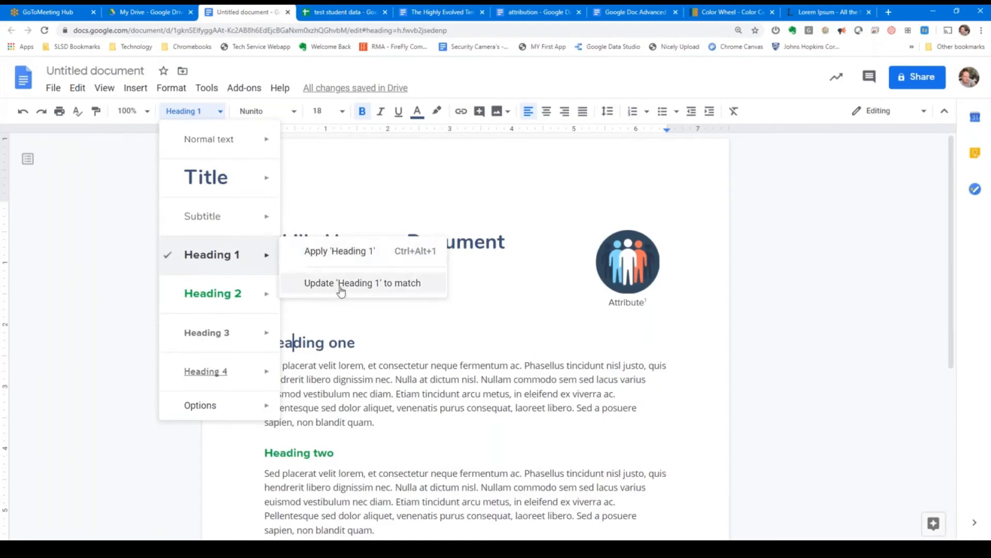
click(360, 284)
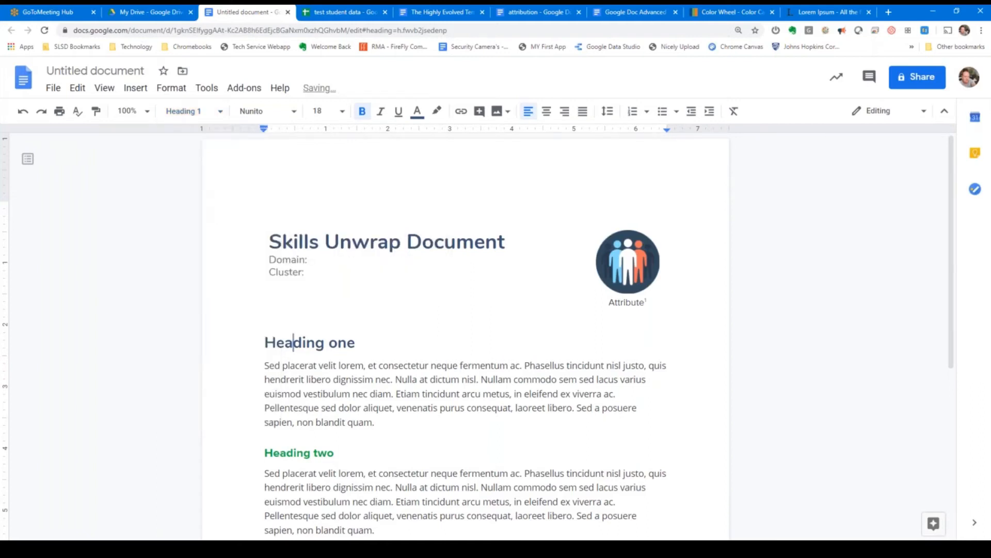
Step: Try dark gray 4 as the text color of the body paragraph below "Heading one"
drag(374, 423, 263, 364)
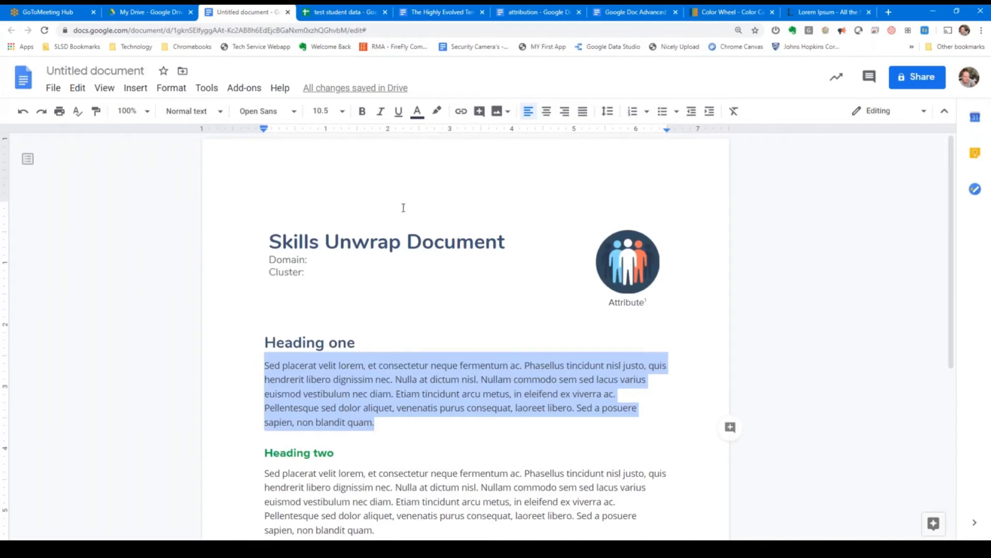
click(418, 111)
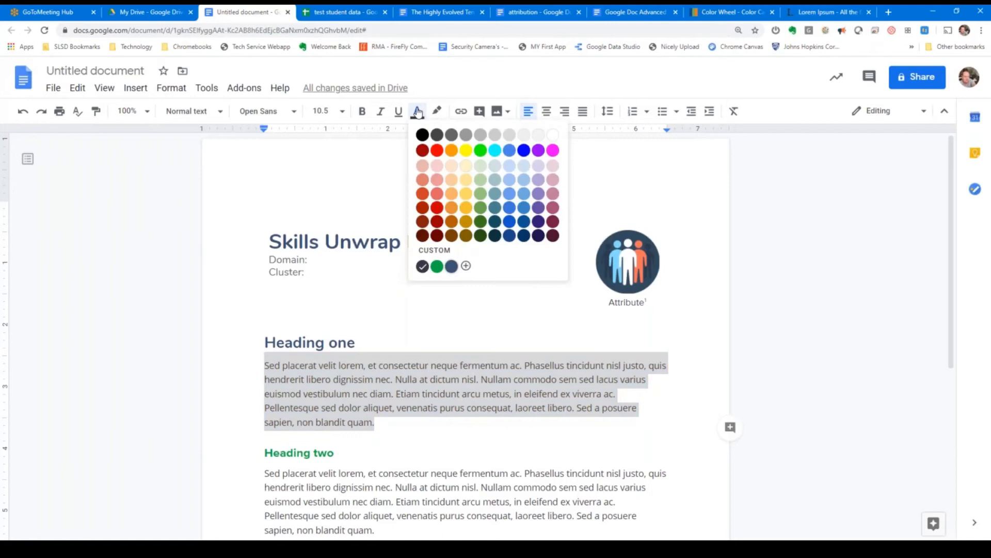
click(437, 135)
click(390, 425)
drag(398, 422, 266, 369)
click(375, 422)
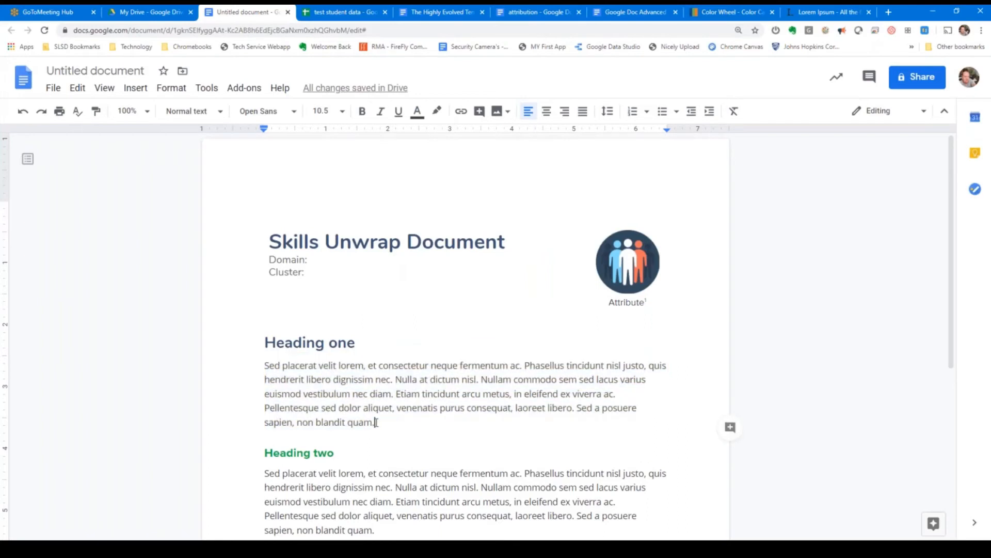
Step: Set the text color of the body paragraph below "Heading one" to the gray one shade lighter than dark gray 4
drag(376, 422, 263, 365)
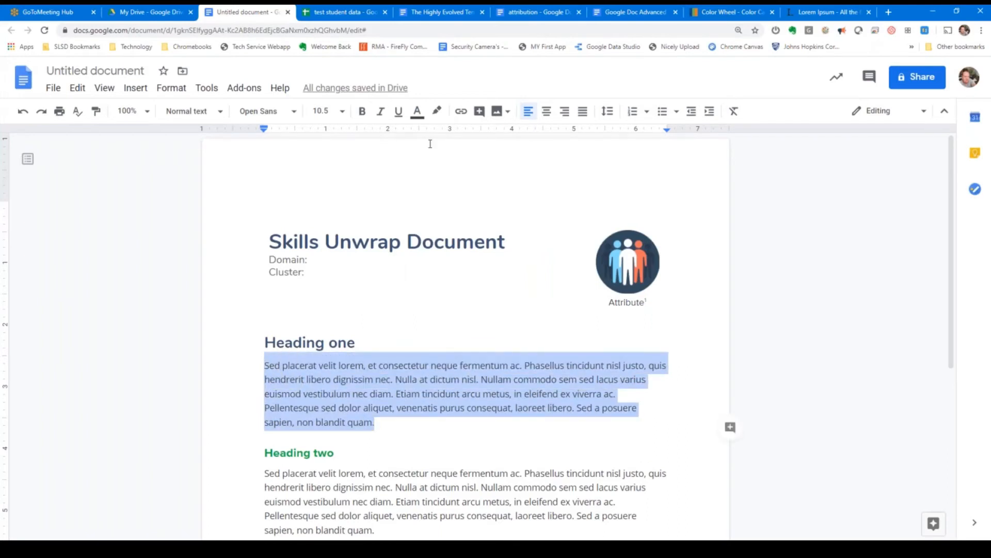
click(417, 111)
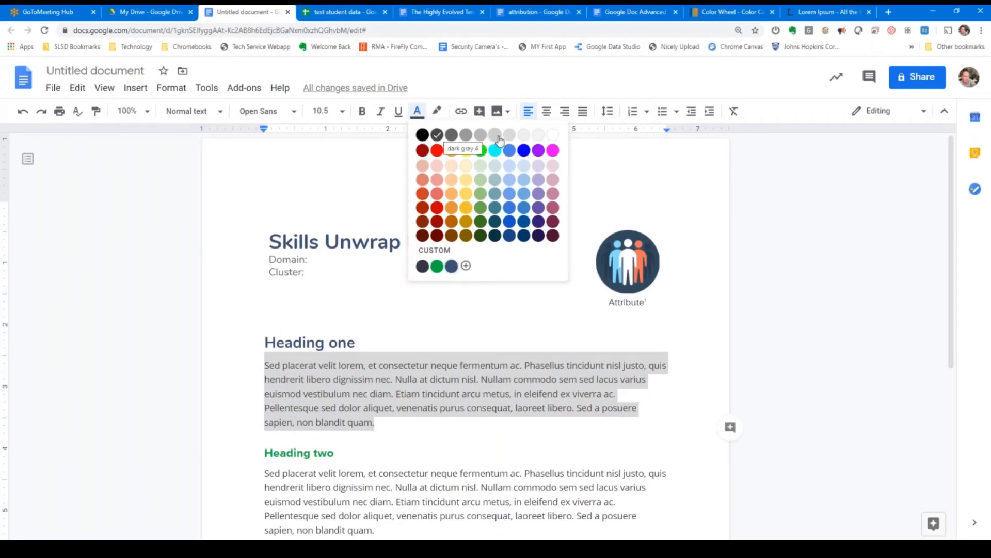
click(452, 134)
click(404, 427)
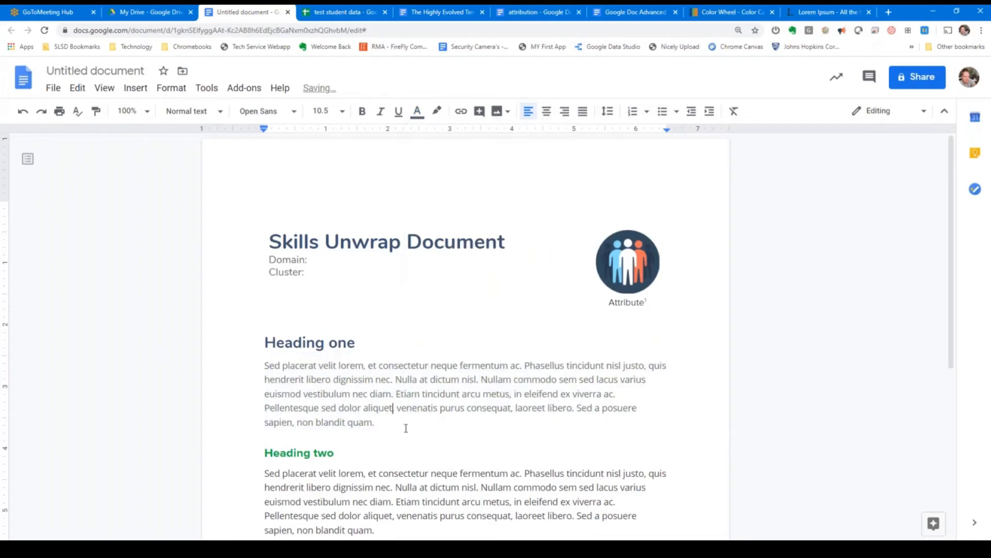
mouse_move(374, 422)
mouse_down()
mouse_move(304, 402)
mouse_move(261, 370)
mouse_move(376, 427)
mouse_up()
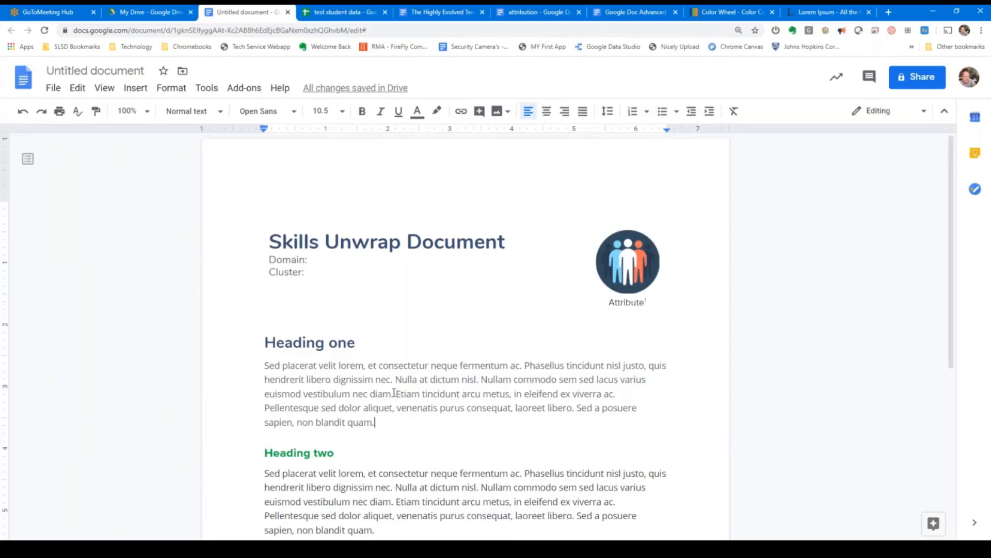
scroll(394, 392, down, 2)
scroll(413, 322, up, 2)
Step: Update the Normal text paragraph style to match the gray body paragraph below "Heading one"
drag(373, 422, 266, 369)
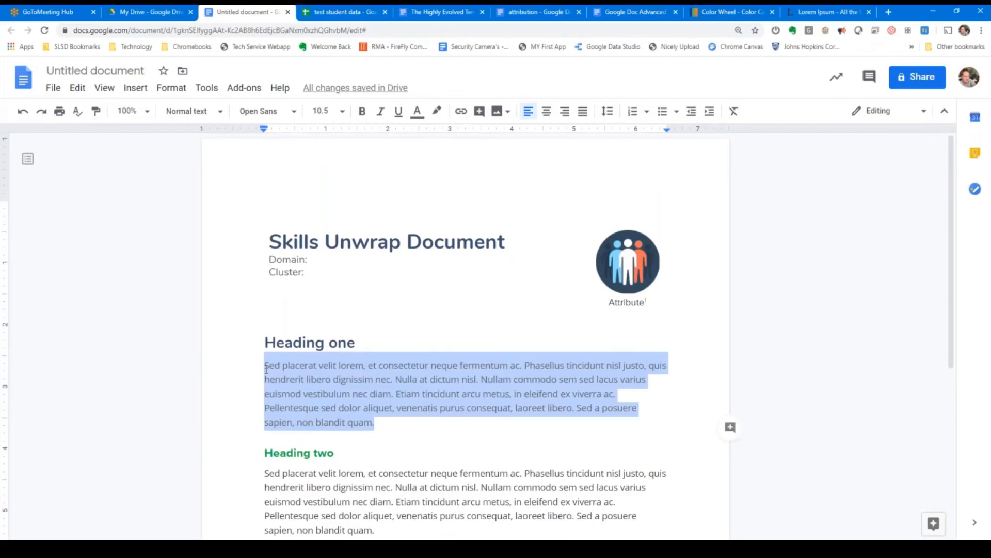
click(337, 382)
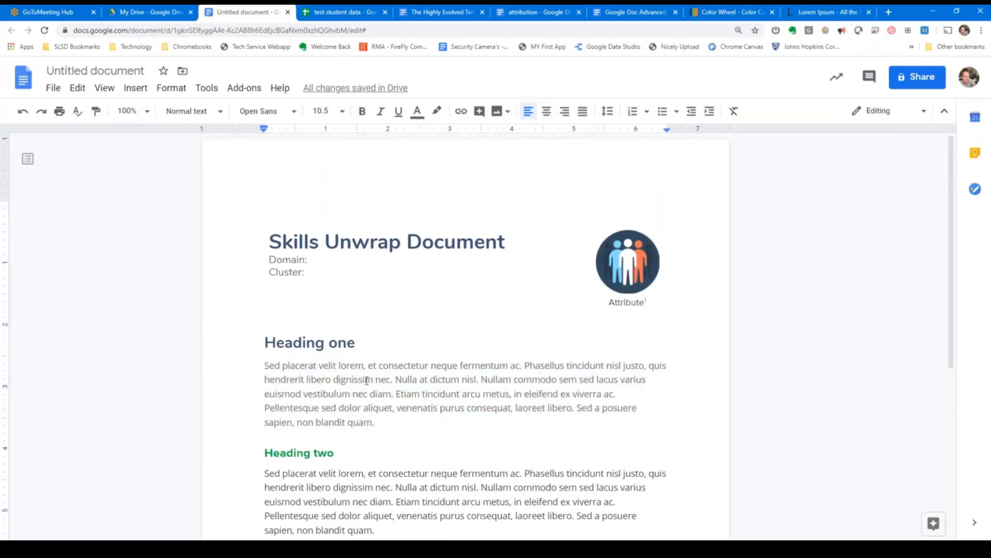
click(222, 115)
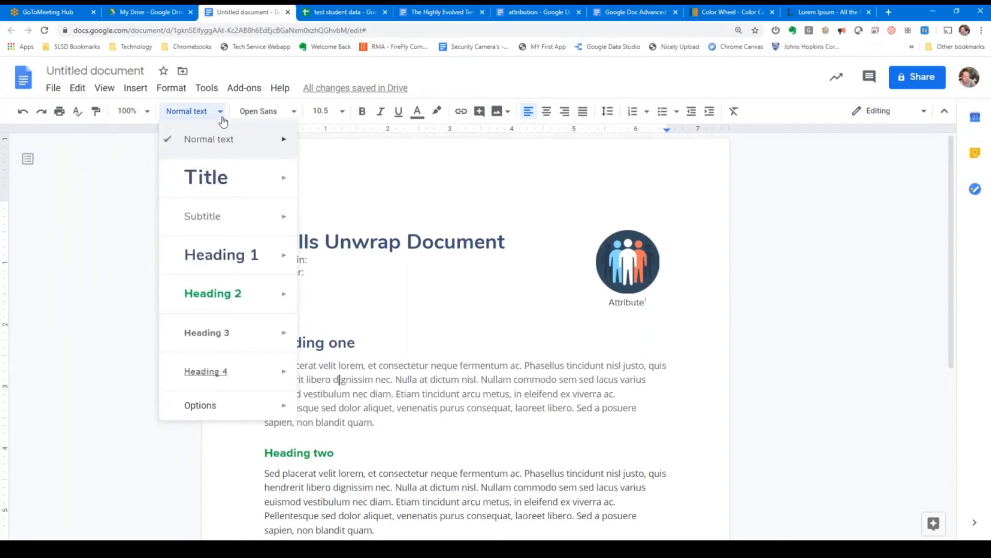
mouse_move(281, 138)
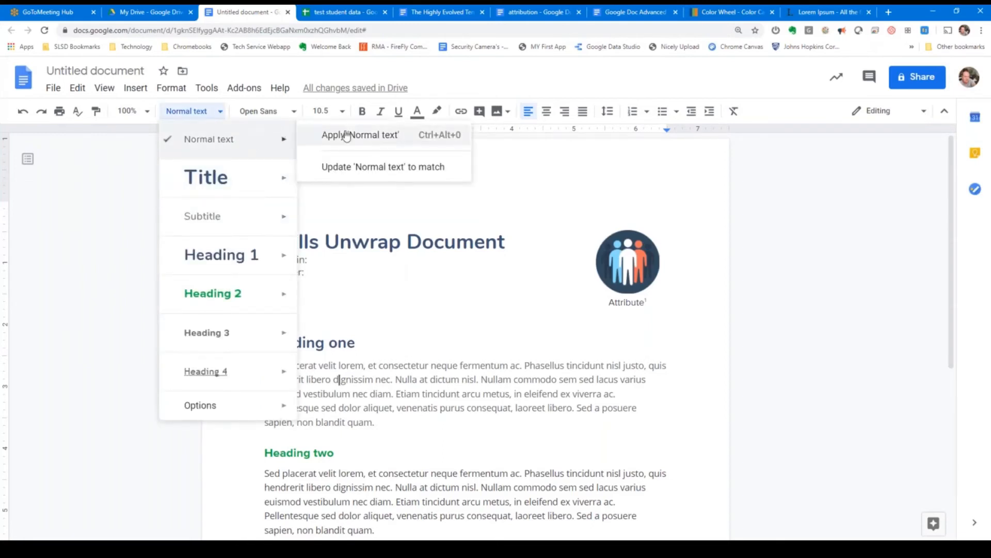
click(370, 168)
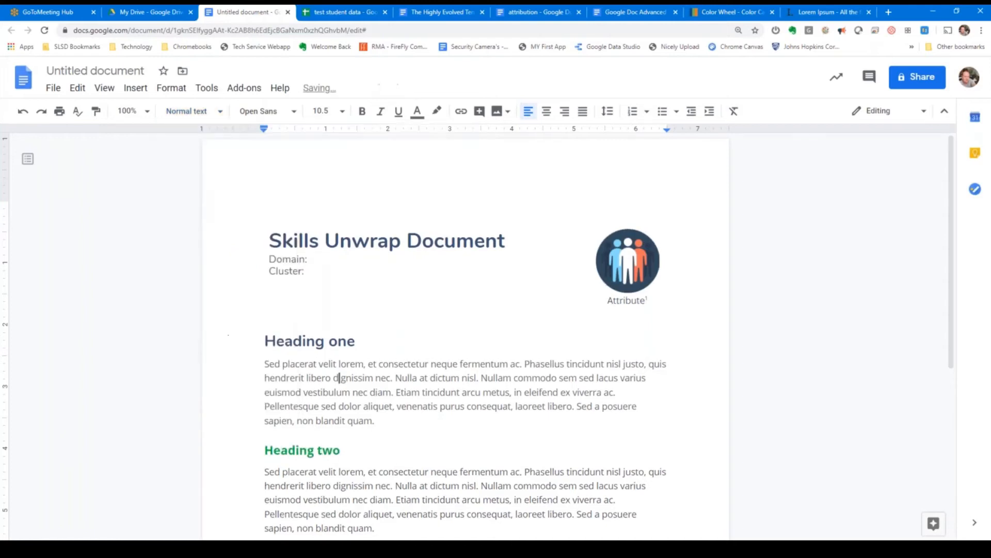
Step: Set the "Heading two" text to size 18 in the Nunito font
scroll(434, 356, down, 5)
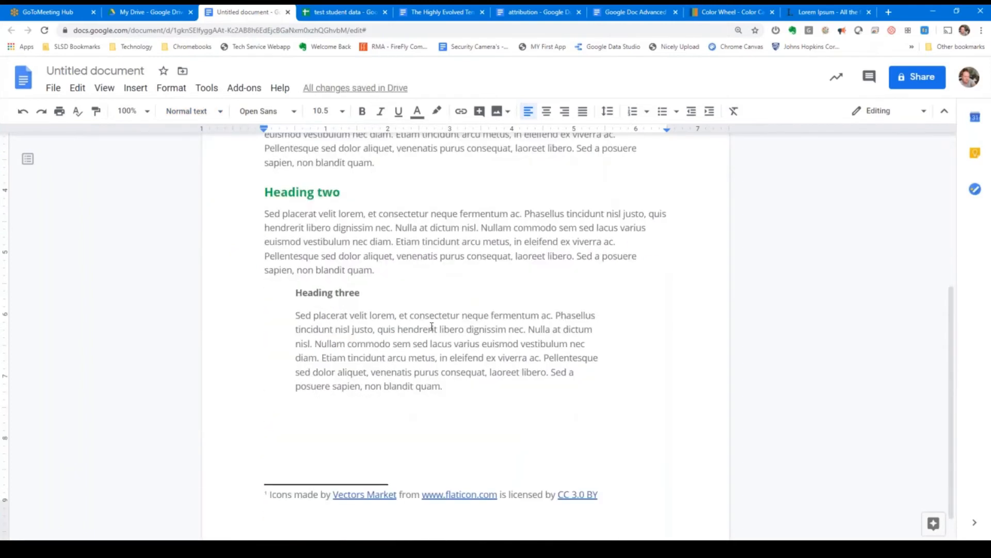
scroll(432, 327, up, 2)
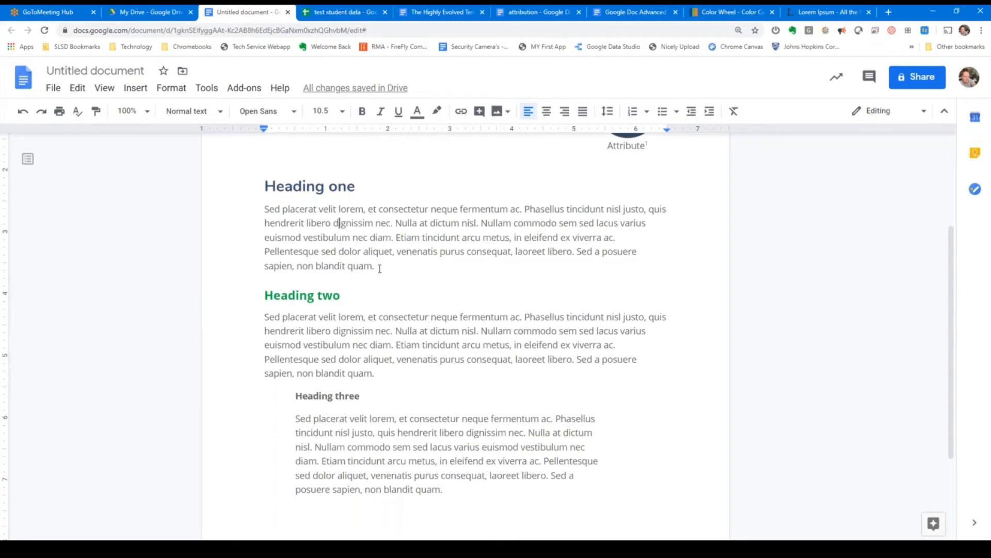
scroll(413, 317, down, 3)
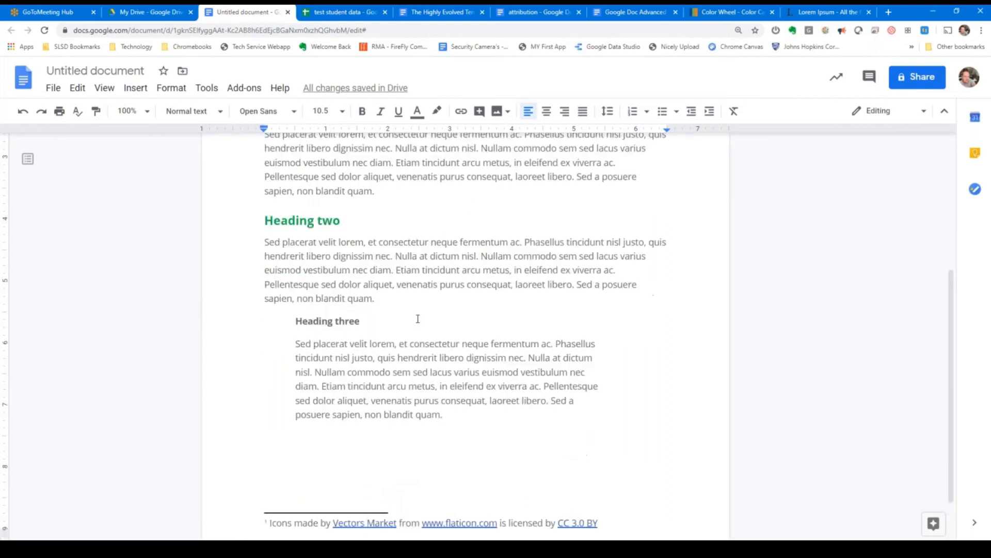
scroll(408, 326, up, 3)
click(264, 315)
key(shift+End)
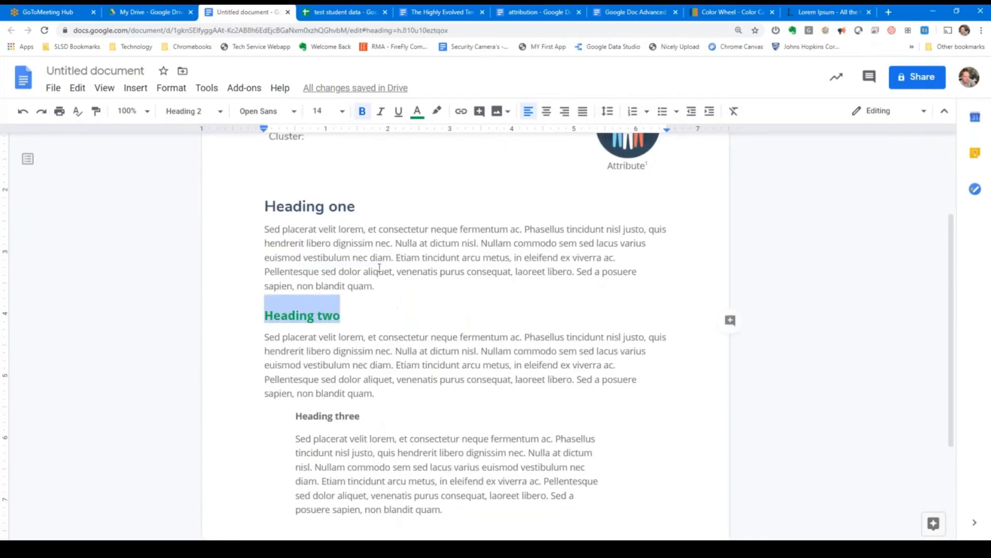
click(306, 205)
drag(265, 315, 340, 319)
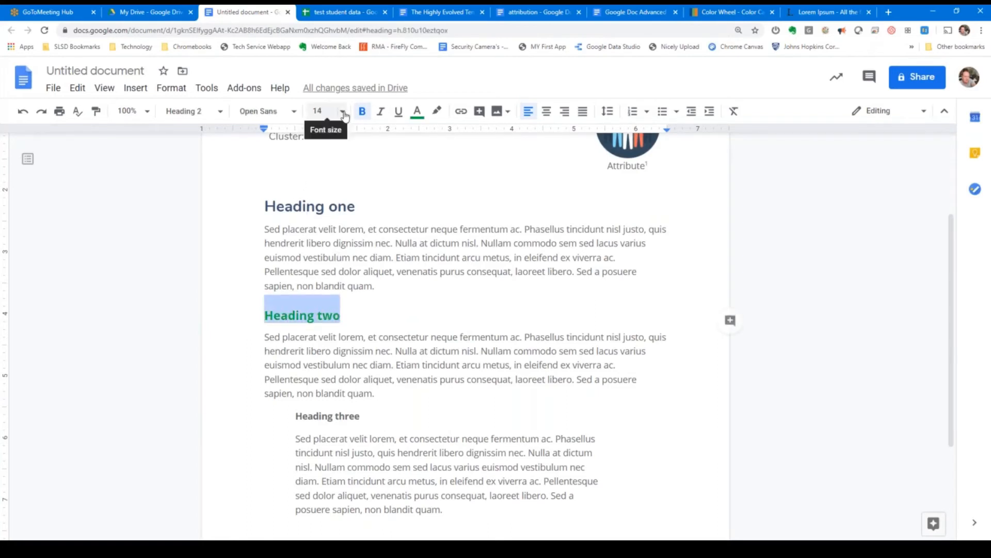
click(317, 111)
click(320, 257)
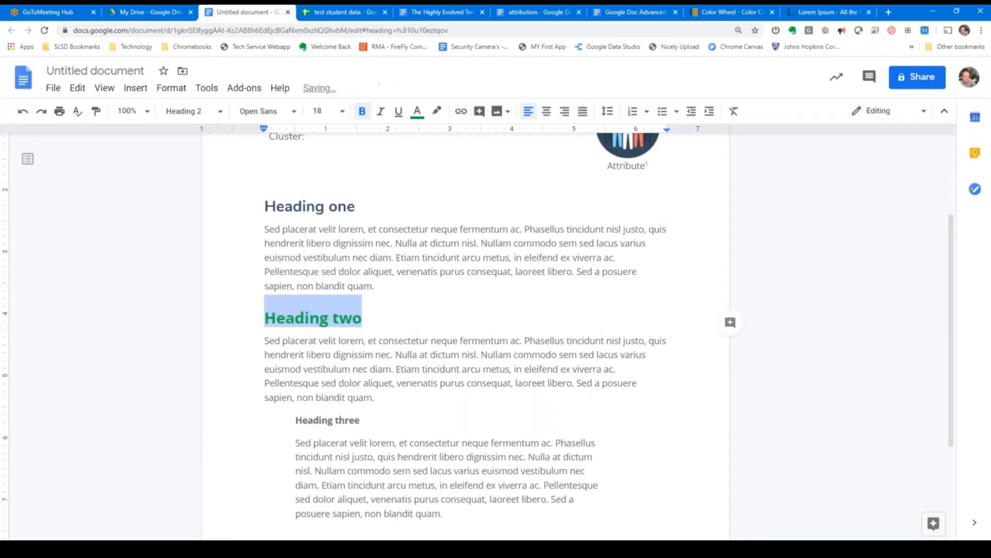
click(292, 112)
click(277, 187)
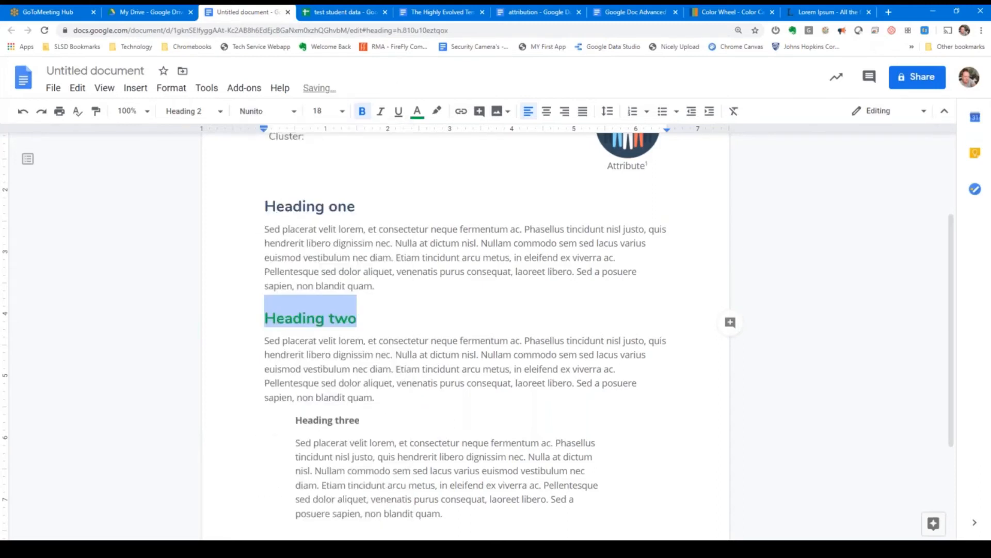
Step: Switch to the Color Calculator page and copy the green harmony result's hex code, #39755d
click(730, 12)
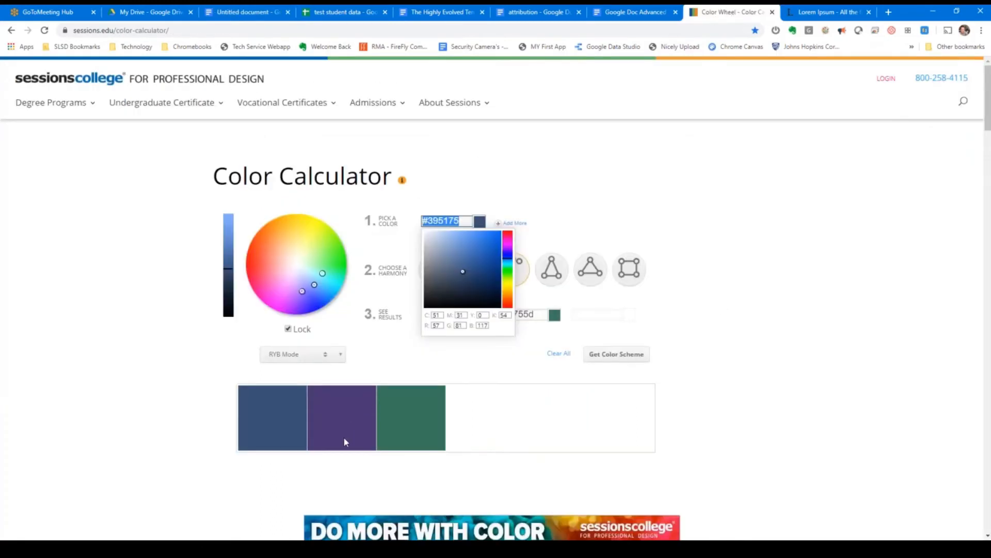
click(531, 250)
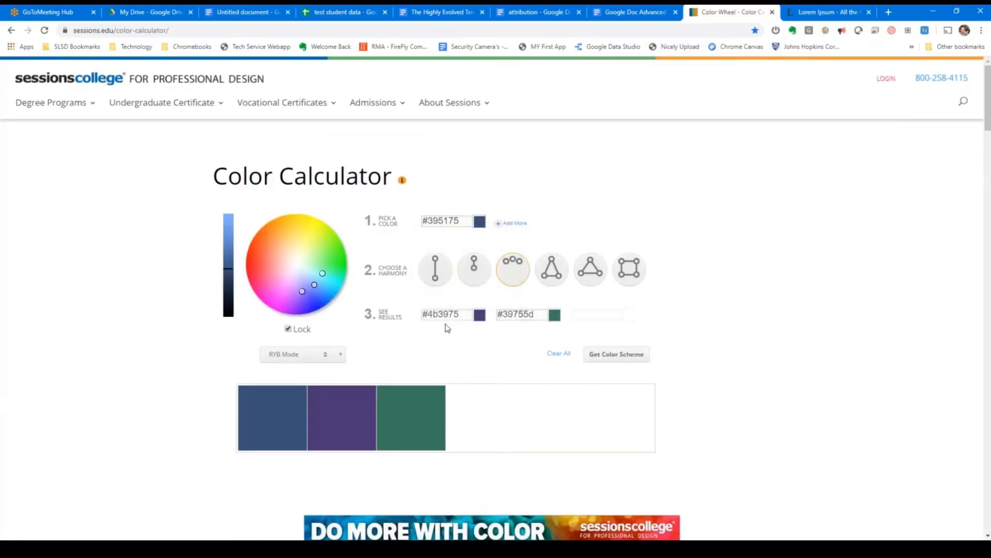
click(463, 315)
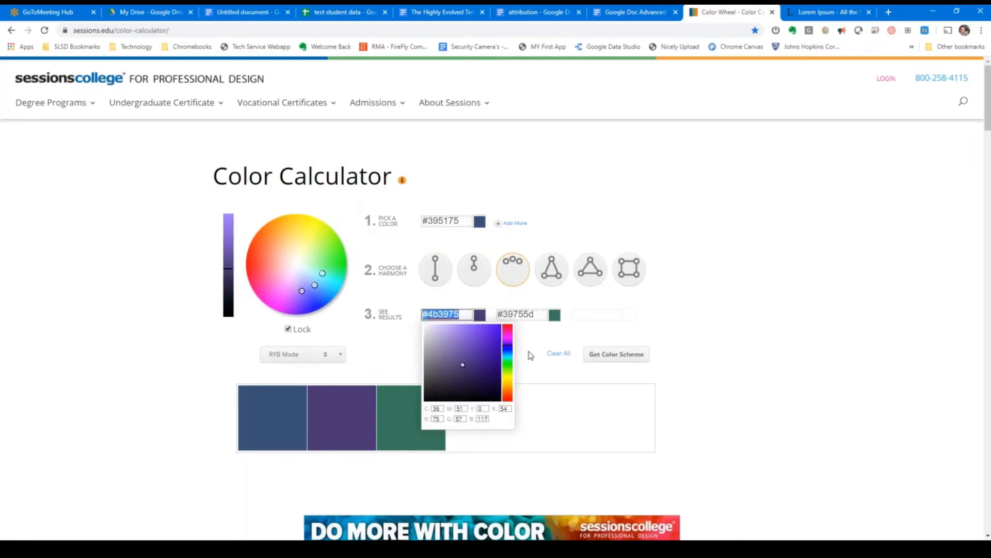
click(537, 314)
key(ctrl+c)
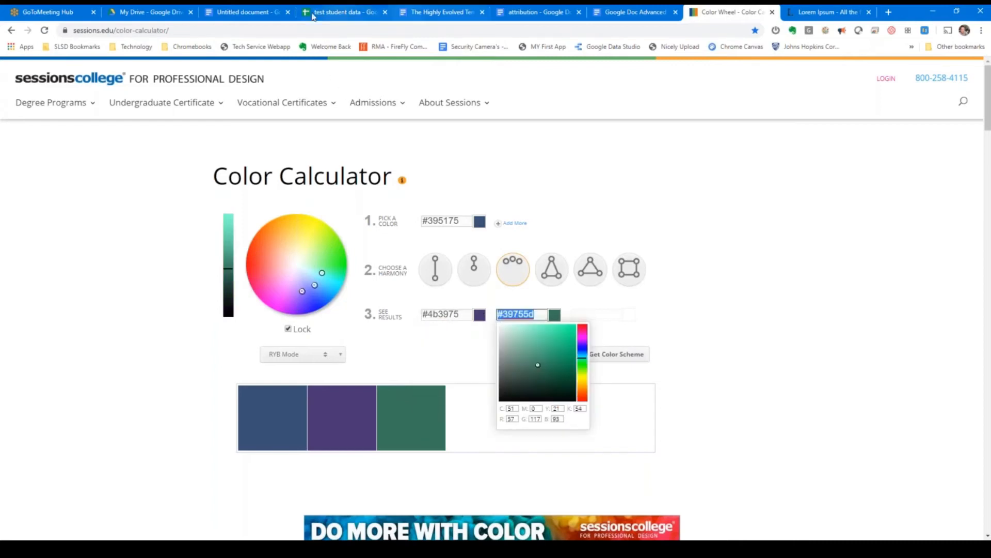
Step: Return to the Google Docs document and apply the custom color #39755d to the "Heading two" text
click(246, 12)
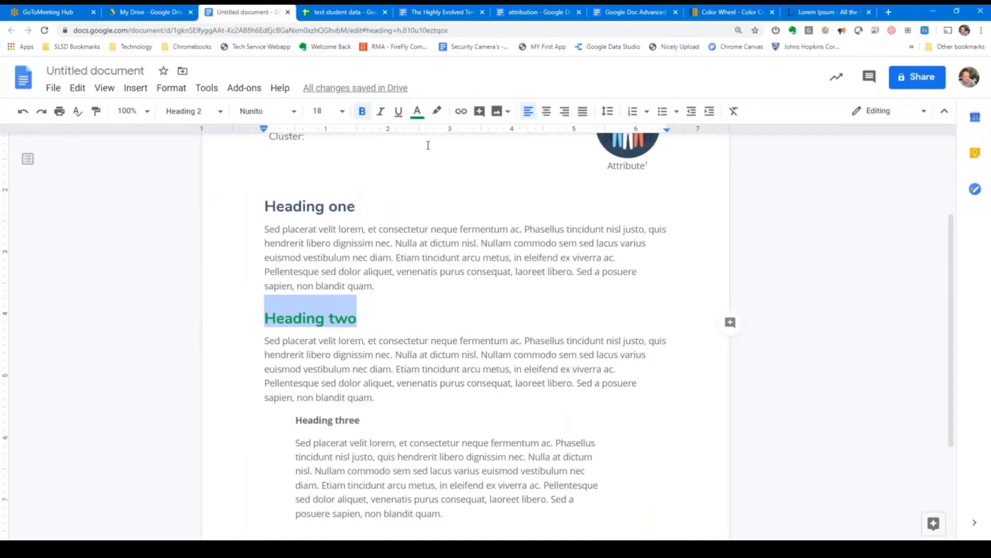
click(417, 111)
click(464, 265)
click(526, 208)
key(ctrl+v)
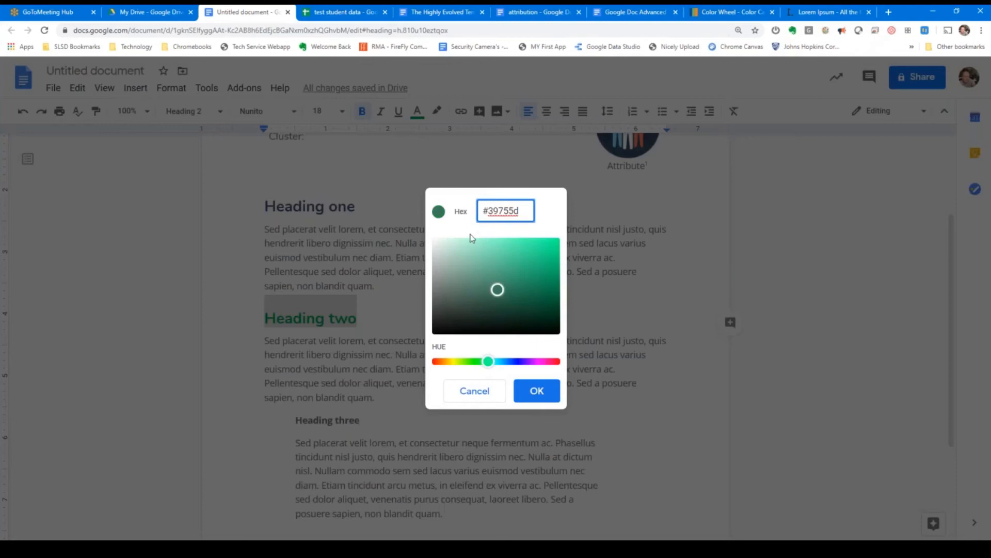
click(538, 394)
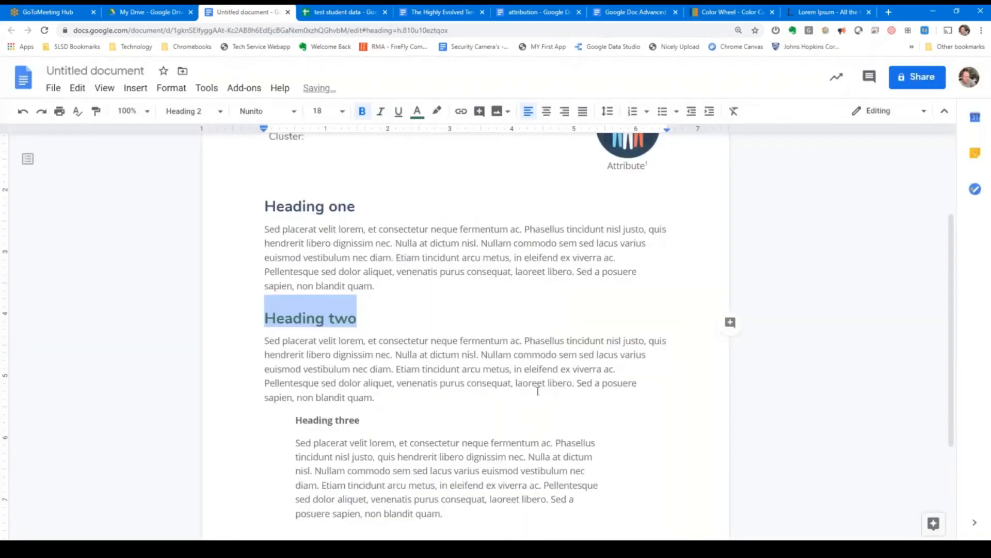
Step: Update the Heading 2 paragraph style to match the formatting of the "Heading two" line
click(396, 339)
drag(264, 318, 358, 320)
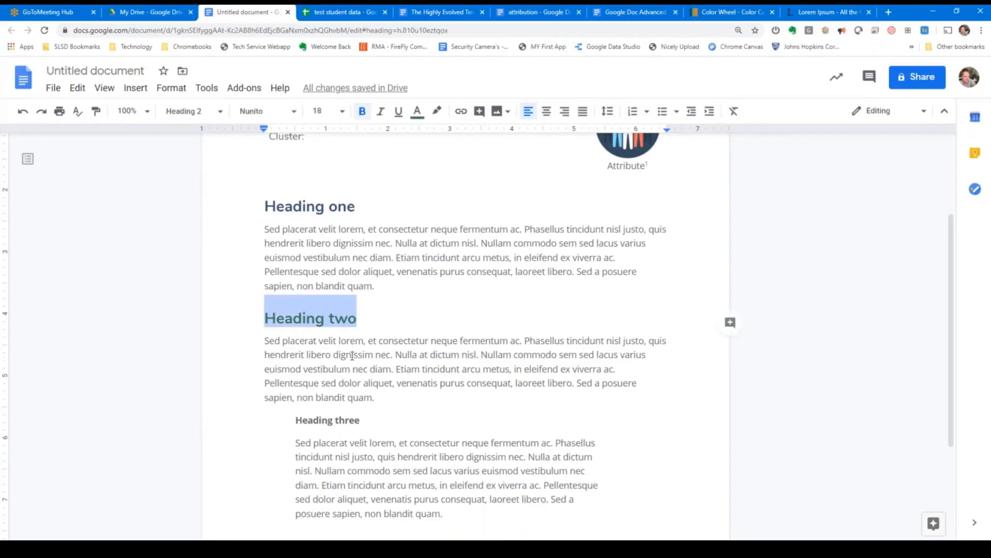
click(295, 320)
click(214, 111)
mouse_move(285, 291)
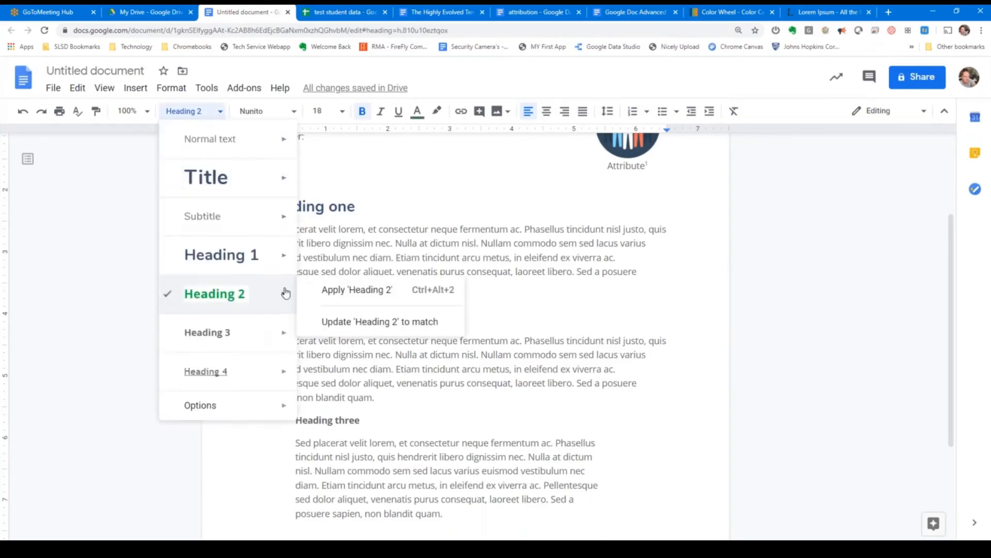
click(361, 322)
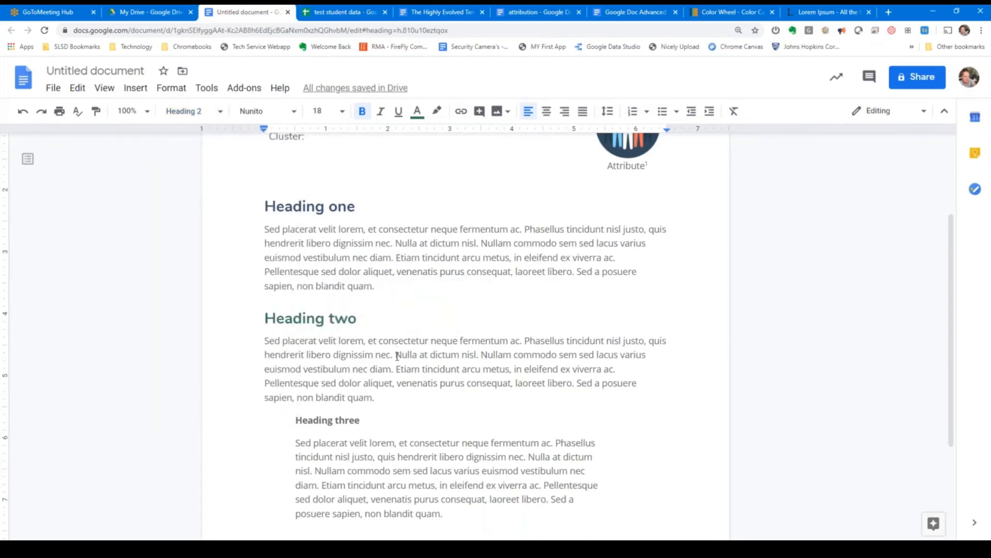
scroll(398, 357, down, 2)
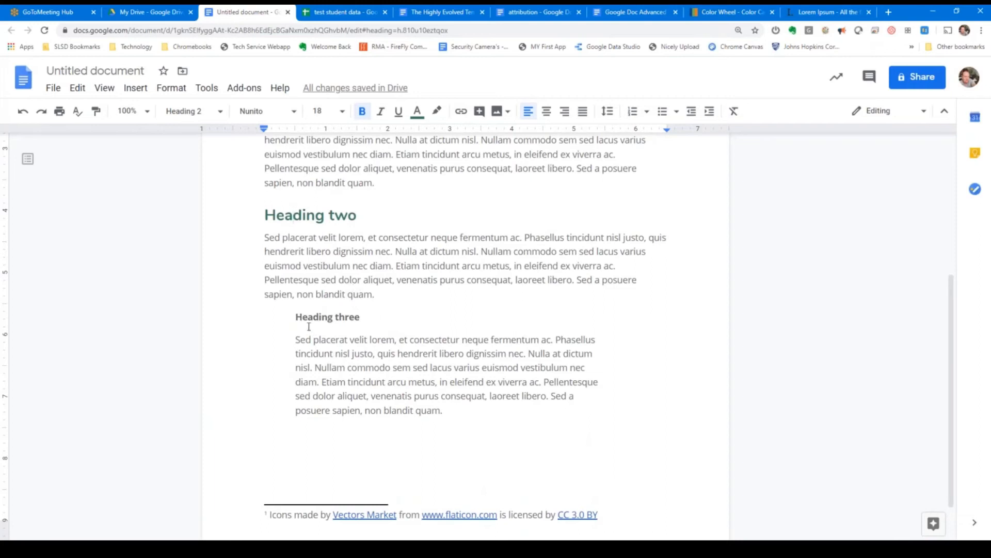
drag(295, 317, 361, 312)
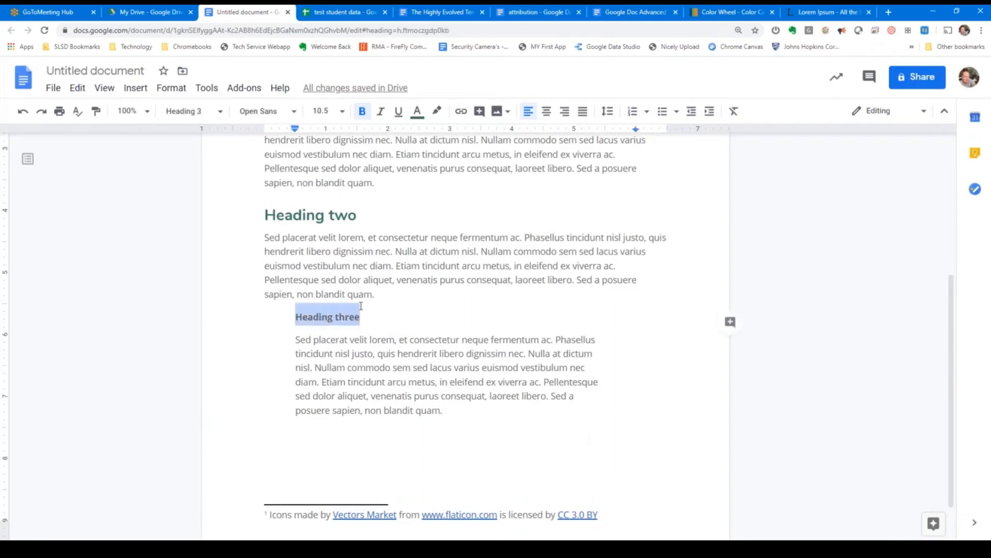
click(285, 111)
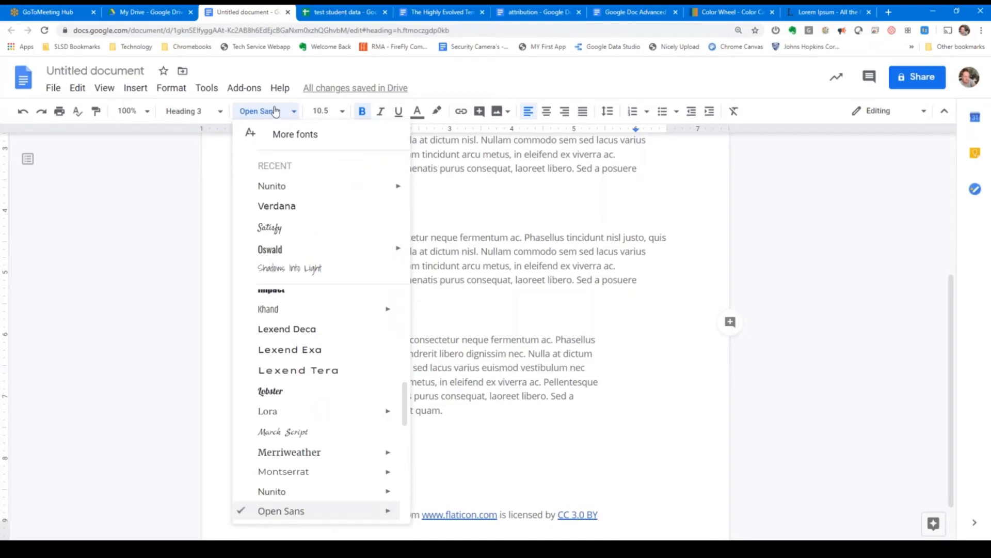
click(333, 111)
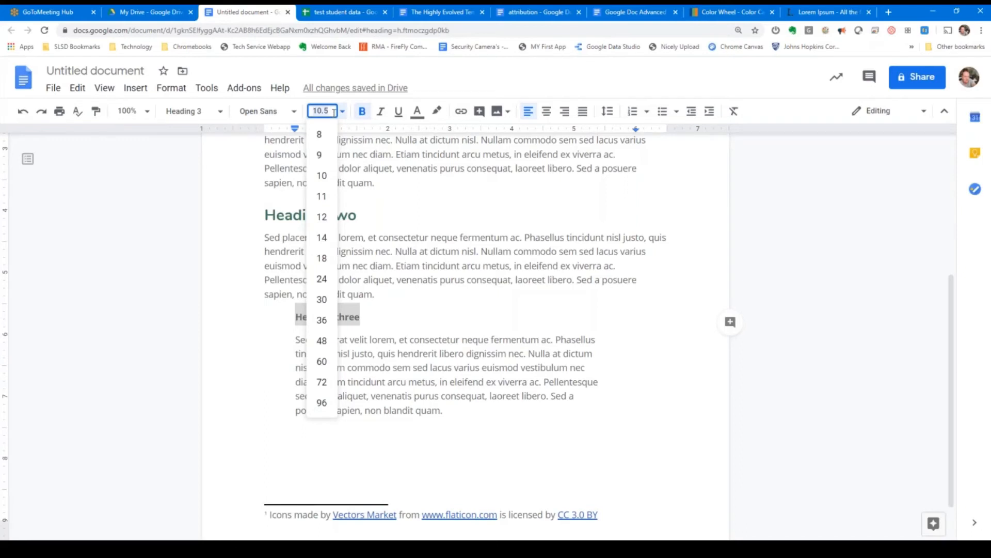
click(344, 113)
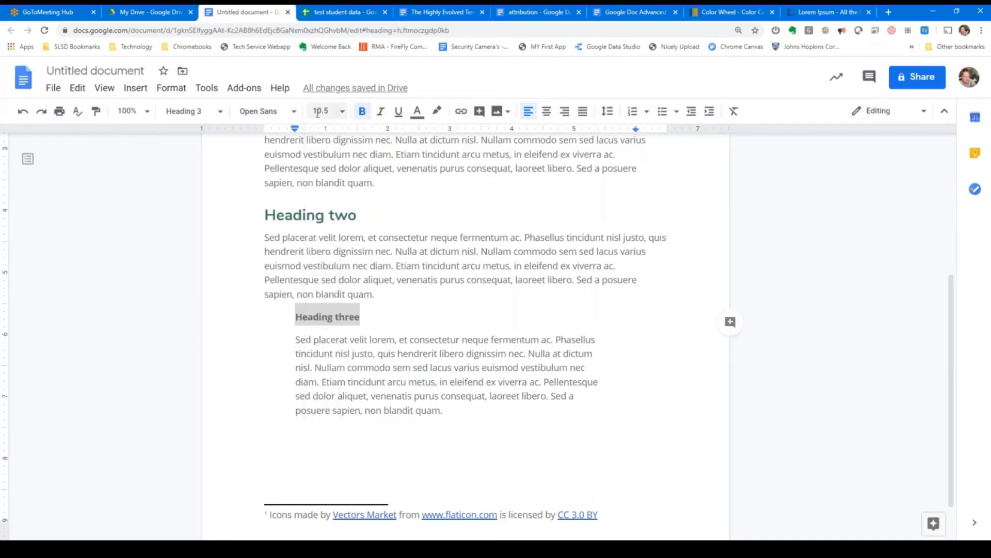
click(344, 113)
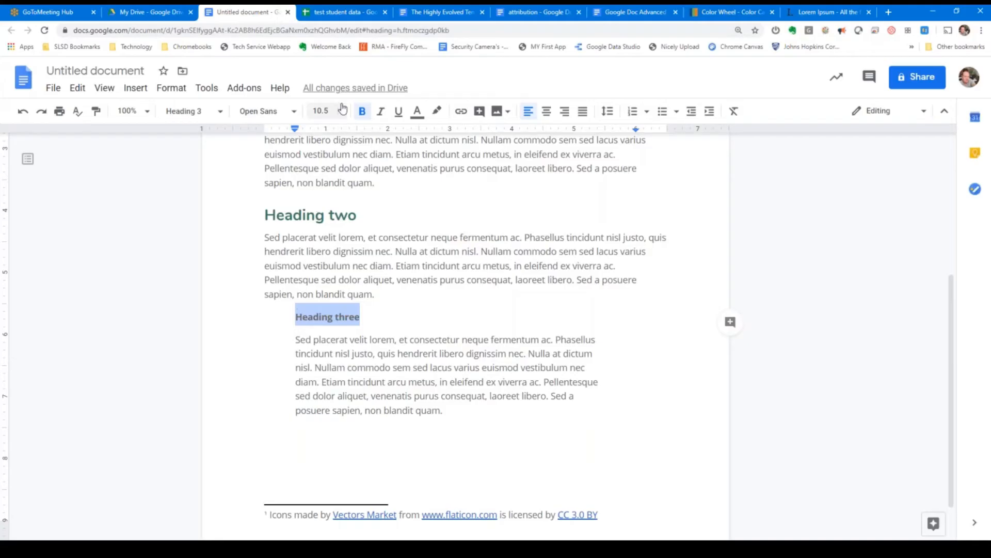
click(343, 113)
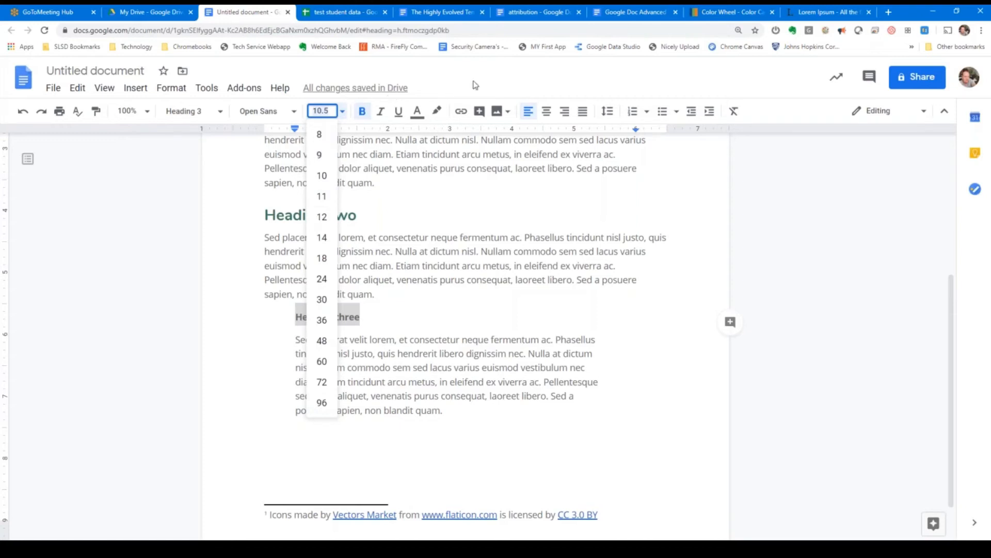
click(378, 317)
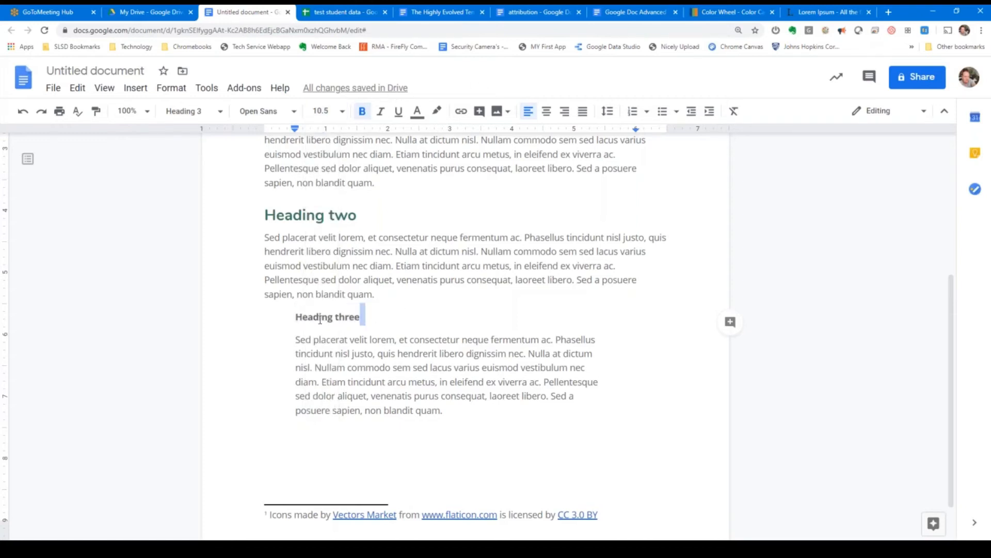
Step: Select the "Heading three" text and copy the purple harmony result's hex code, #4b3975, from the Color Calculator page
drag(295, 316, 360, 316)
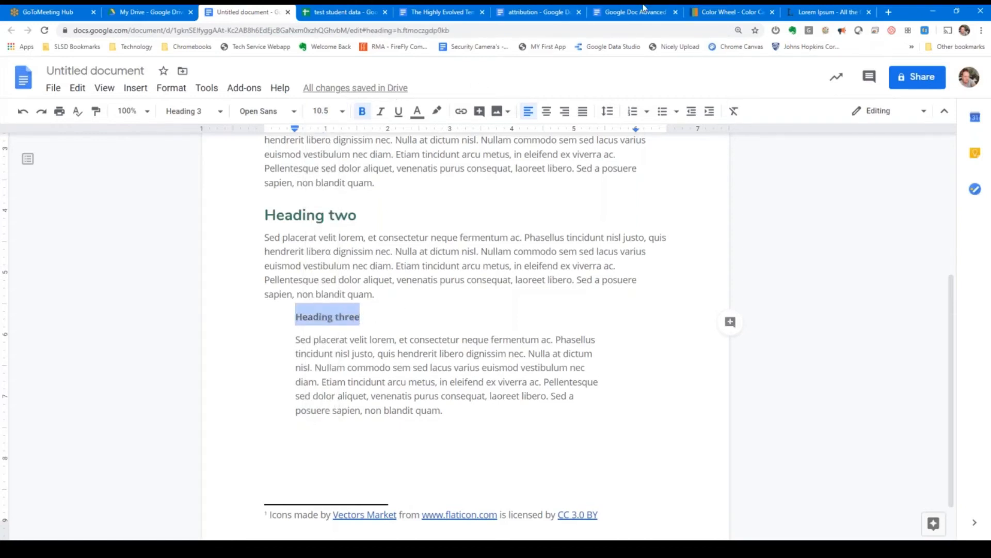
click(736, 13)
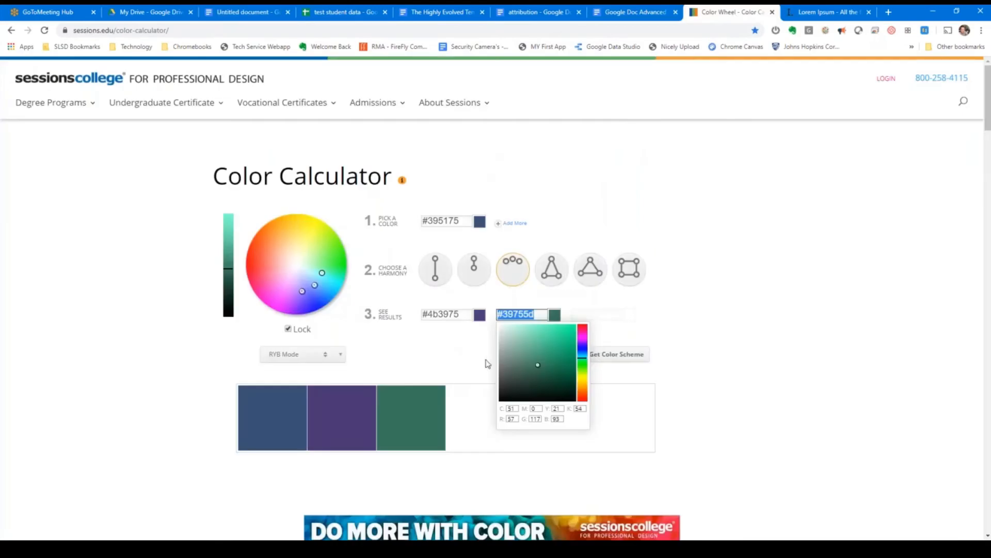
click(458, 314)
key(ctrl+c)
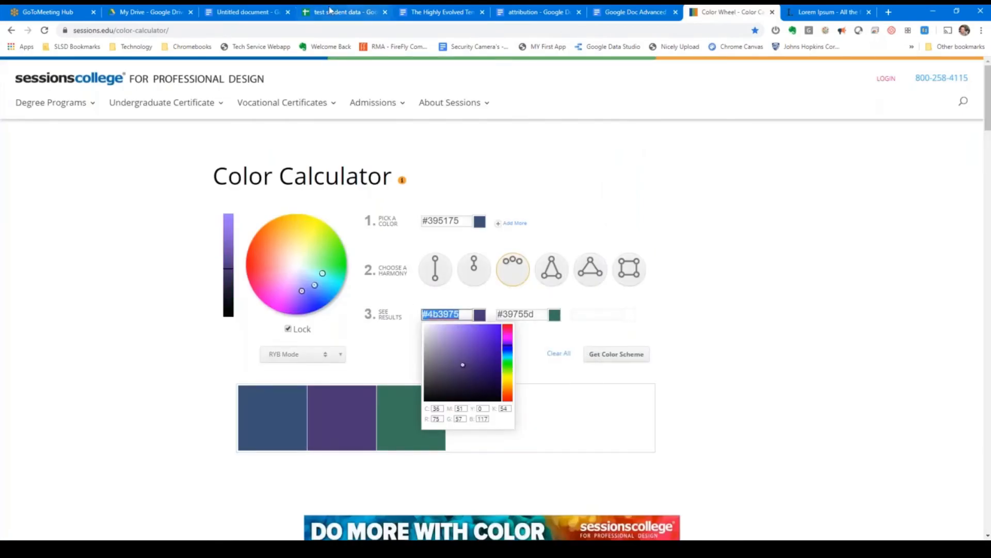
Step: Return to the Google Docs document and apply the custom color #4b3975 to the selected "Heading three" text
click(244, 17)
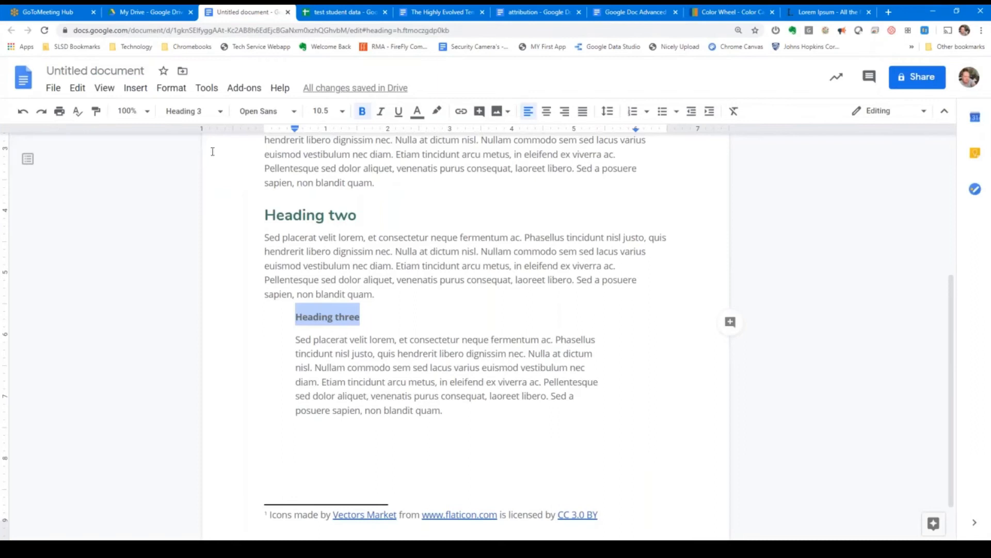
click(417, 111)
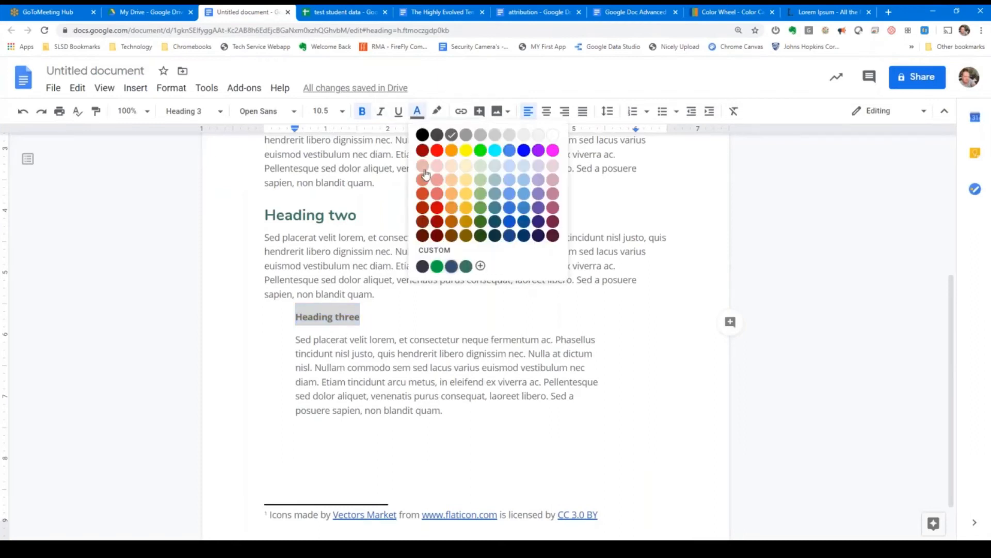
click(436, 252)
drag(527, 210, 428, 208)
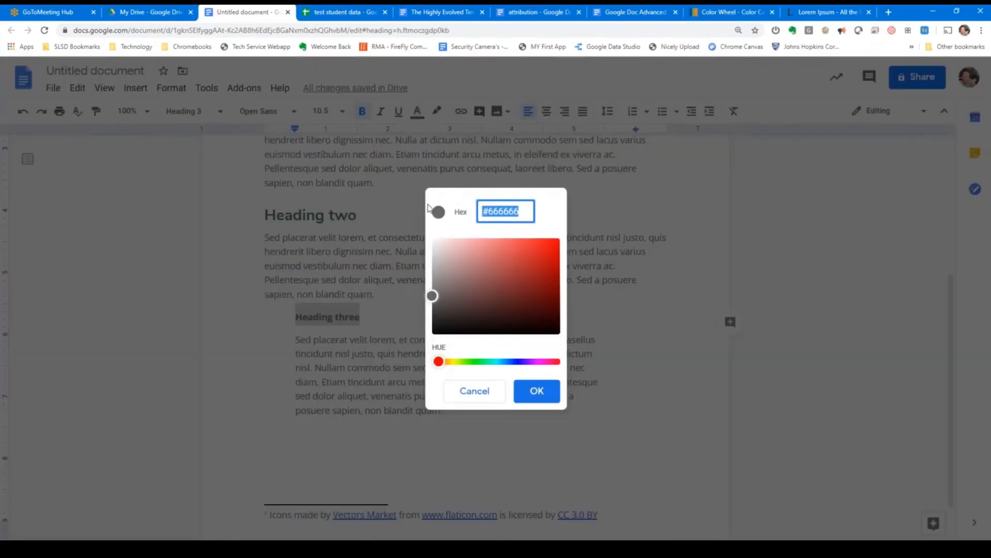
key(ctrl+v)
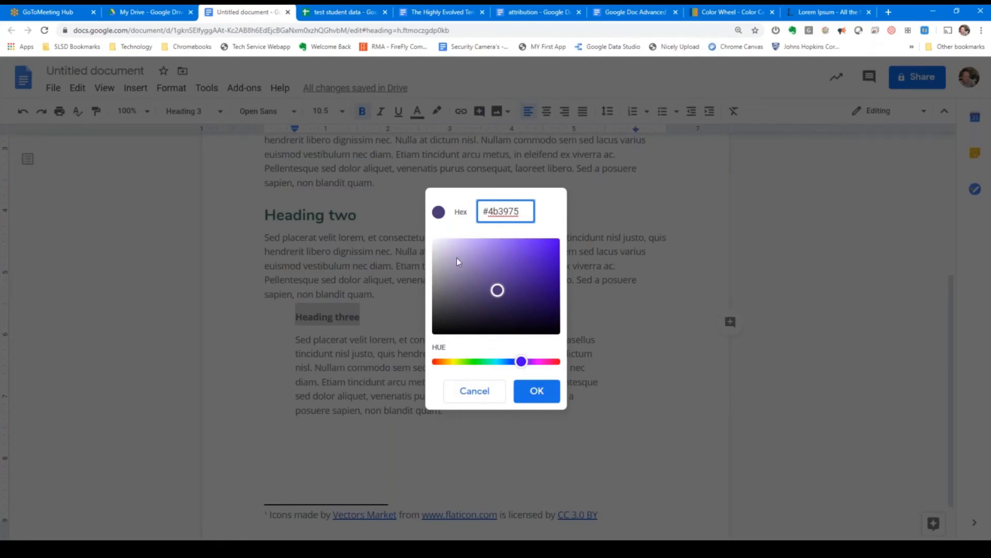
click(537, 391)
Step: Show the web addresses of the Color Calculator page and the Lorem Ipsum page
click(725, 13)
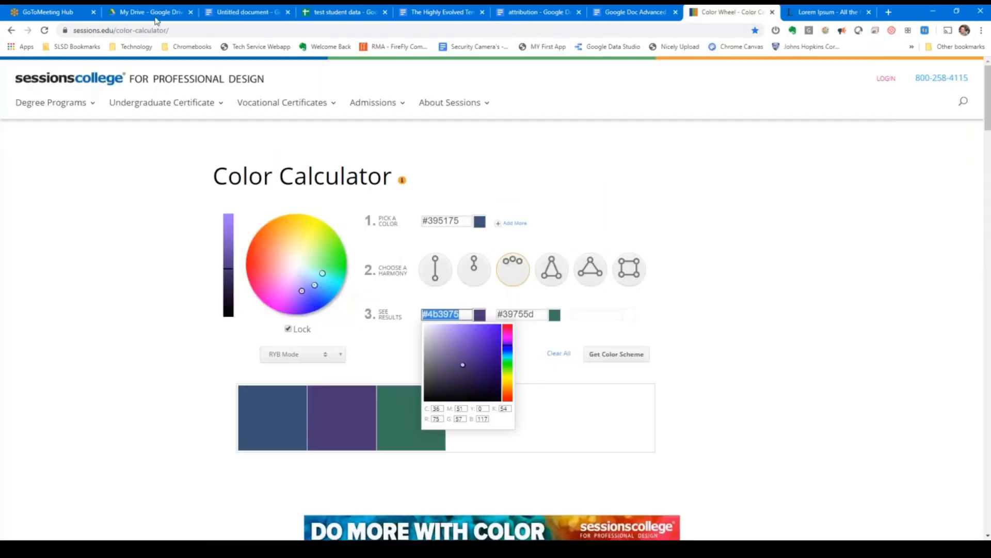
click(192, 30)
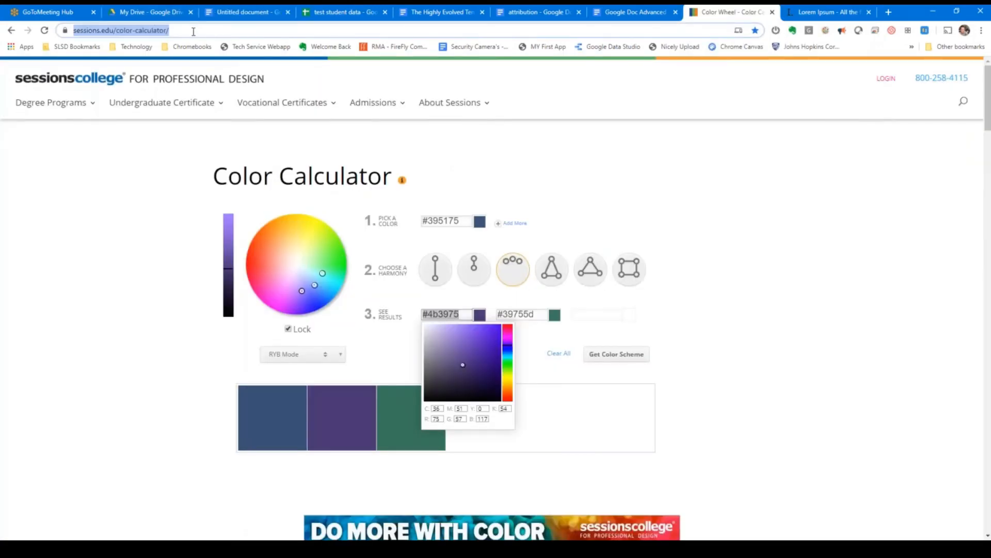
click(824, 450)
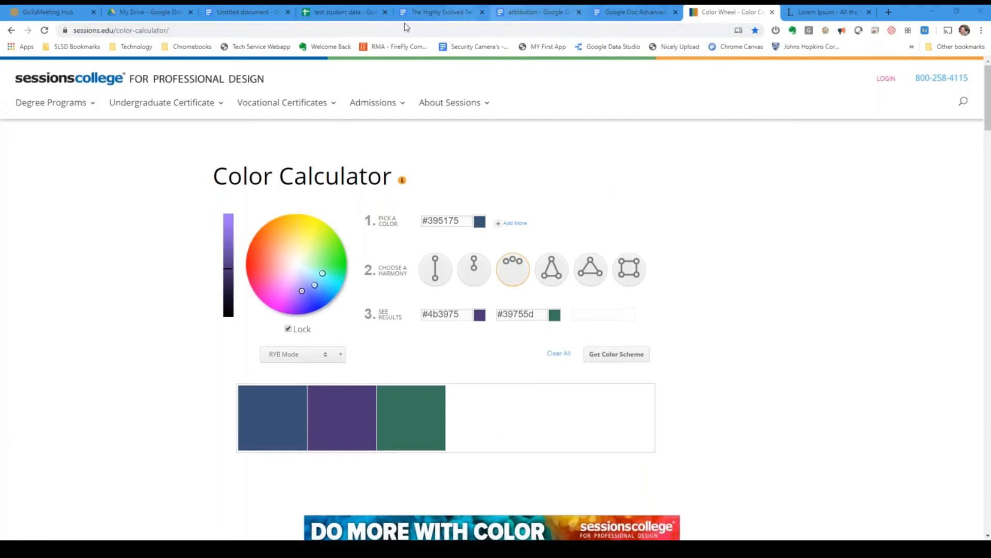
click(819, 8)
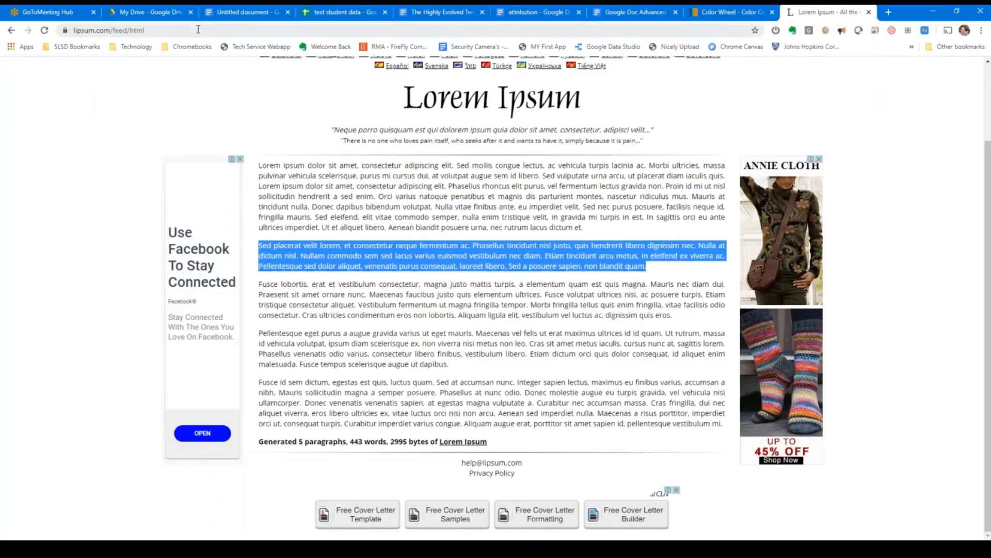
click(193, 28)
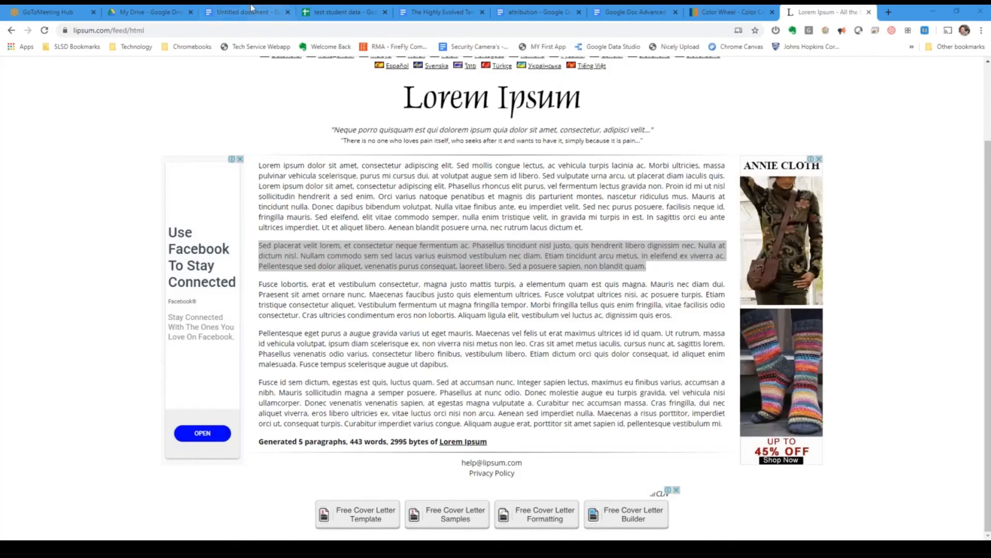
Step: Return to the Google Docs document and examine the heading colors and the indented paragraph below "Heading three"
click(234, 11)
scroll(420, 324, up, 3)
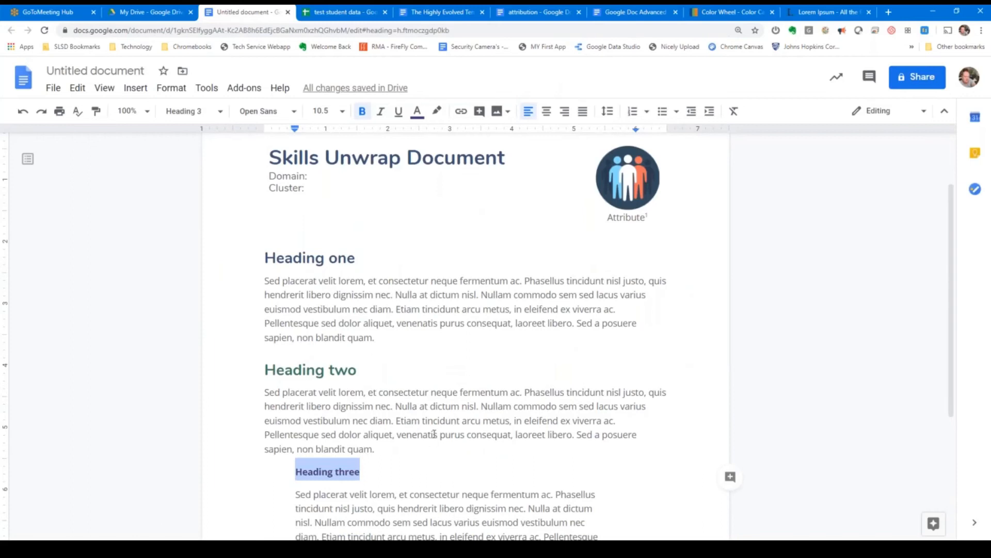
scroll(434, 433, down, 2)
click(370, 372)
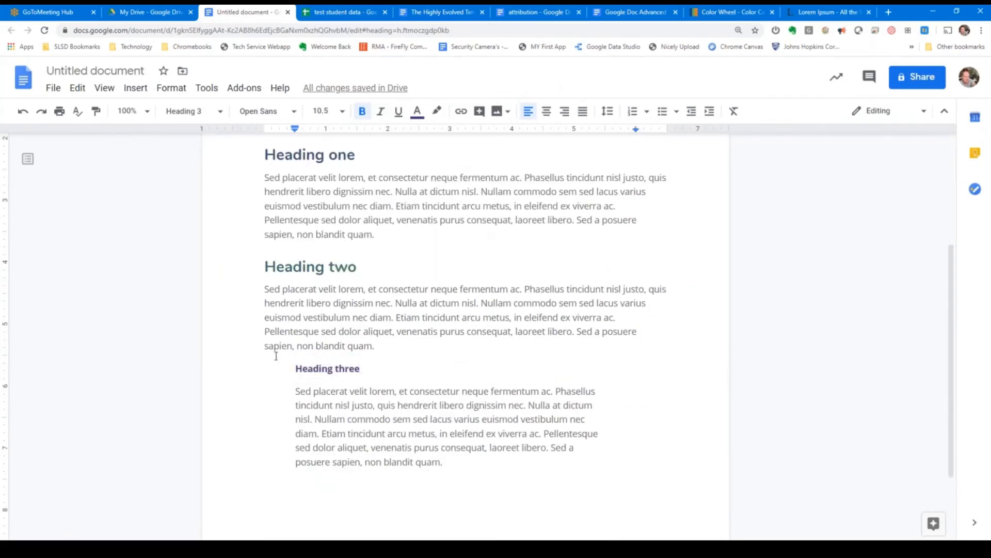
click(323, 368)
drag(448, 463, 285, 395)
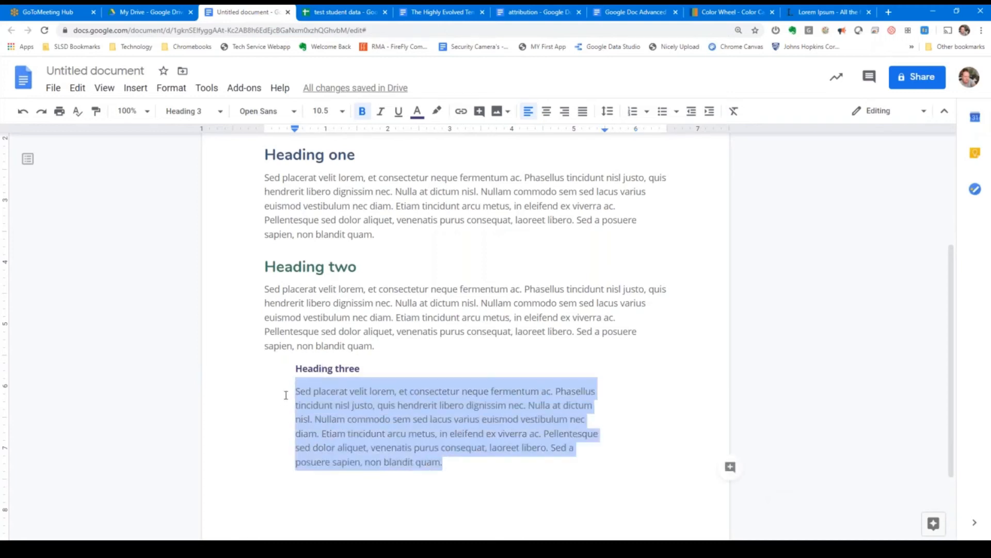
click(362, 369)
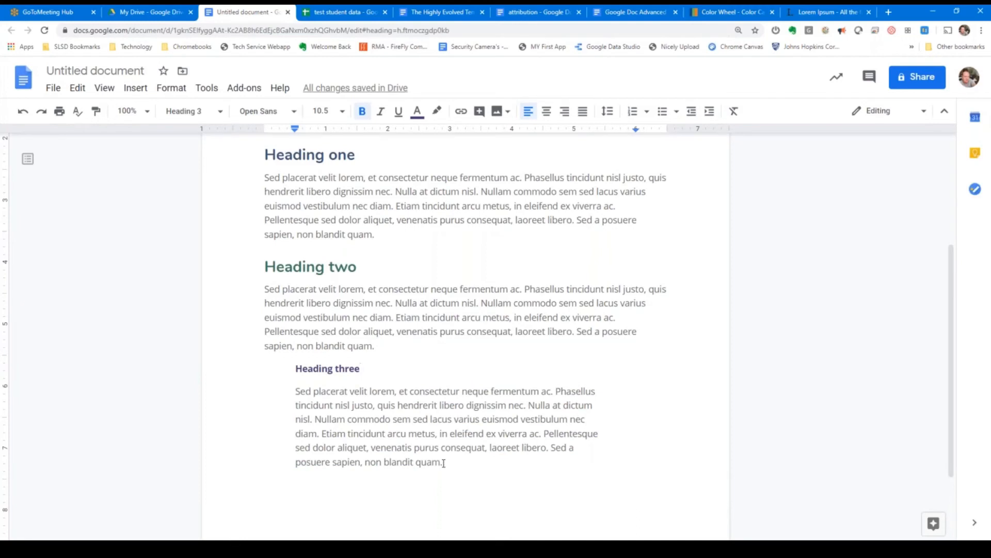
drag(443, 463, 288, 387)
click(447, 463)
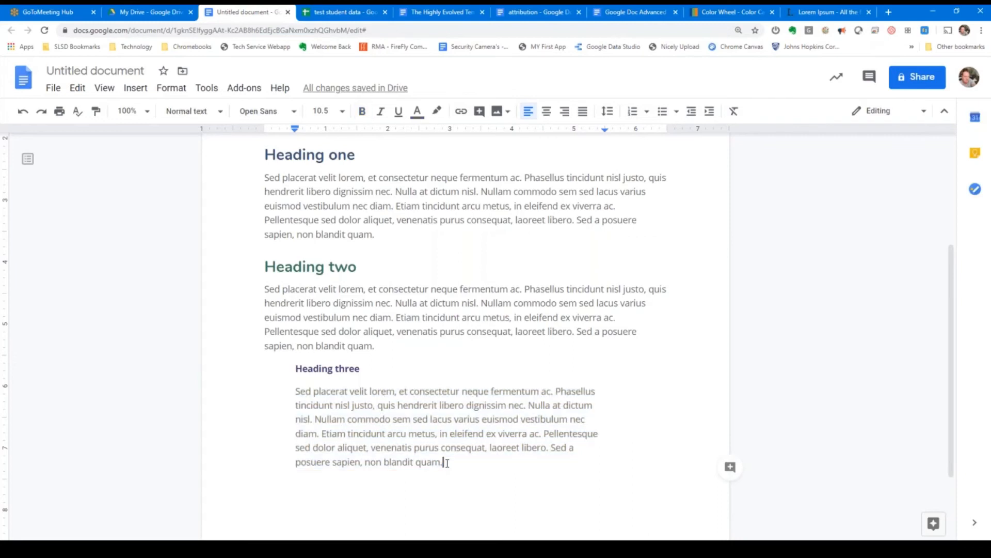
scroll(344, 428, up, 1)
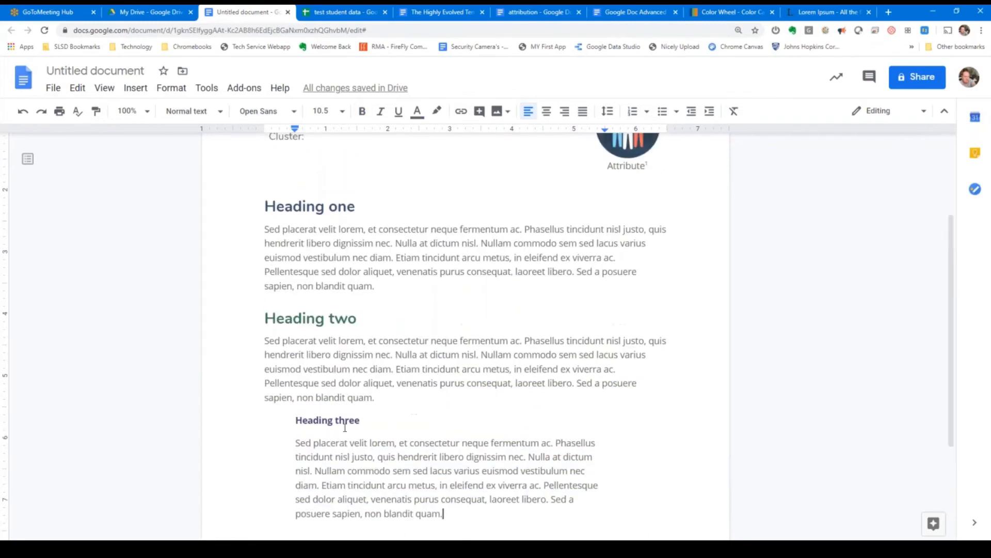
scroll(347, 445, down, 1)
click(311, 391)
Step: Set the font size of the "Heading three" text to 12
drag(295, 368, 367, 374)
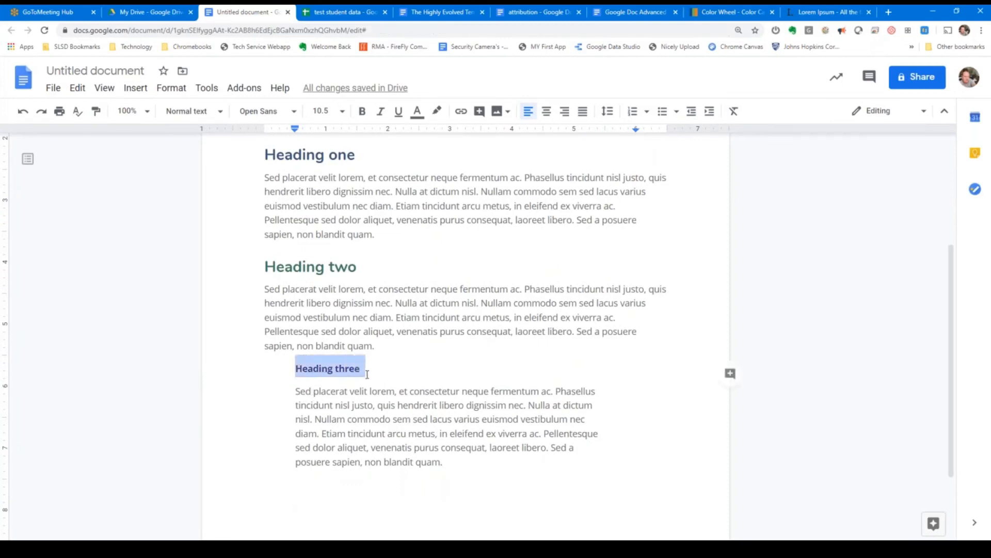
click(342, 112)
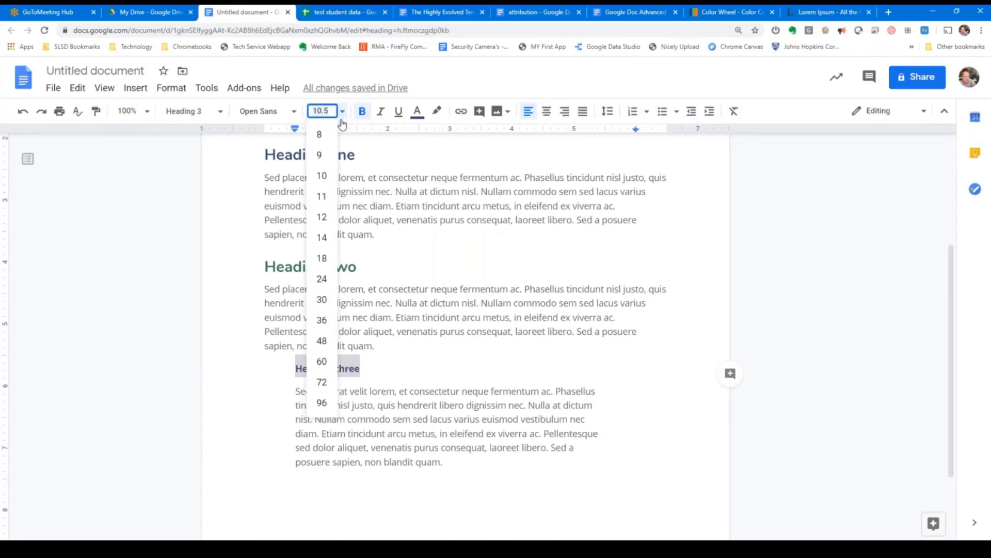
click(322, 217)
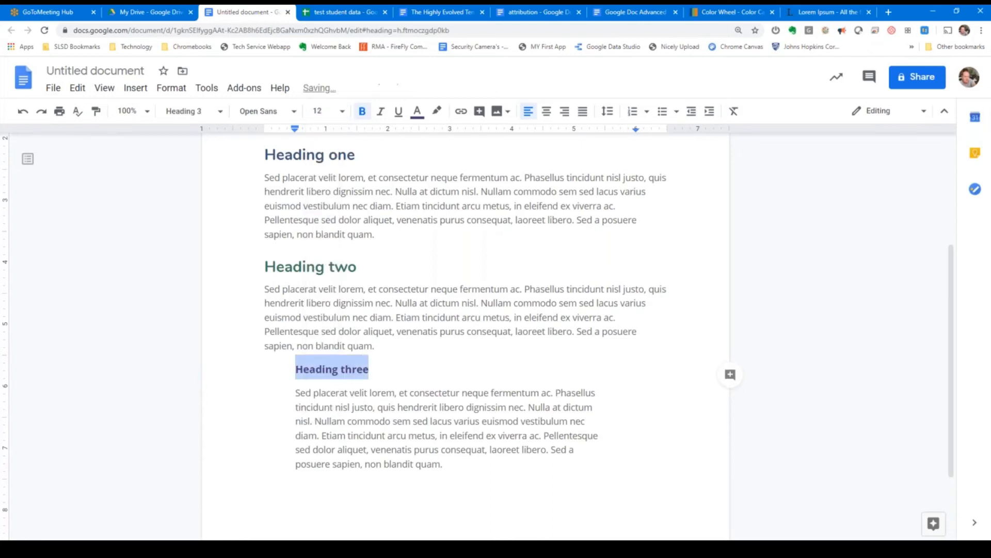
click(310, 274)
Step: Update the Heading 3 paragraph style to match the formatting of the "Heading three" line
drag(294, 371, 375, 373)
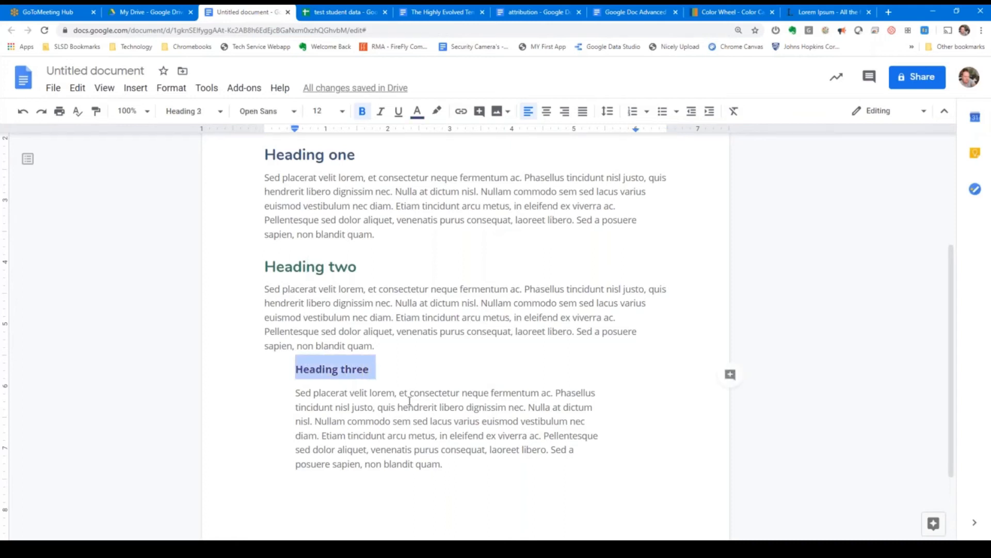
triple_click(345, 377)
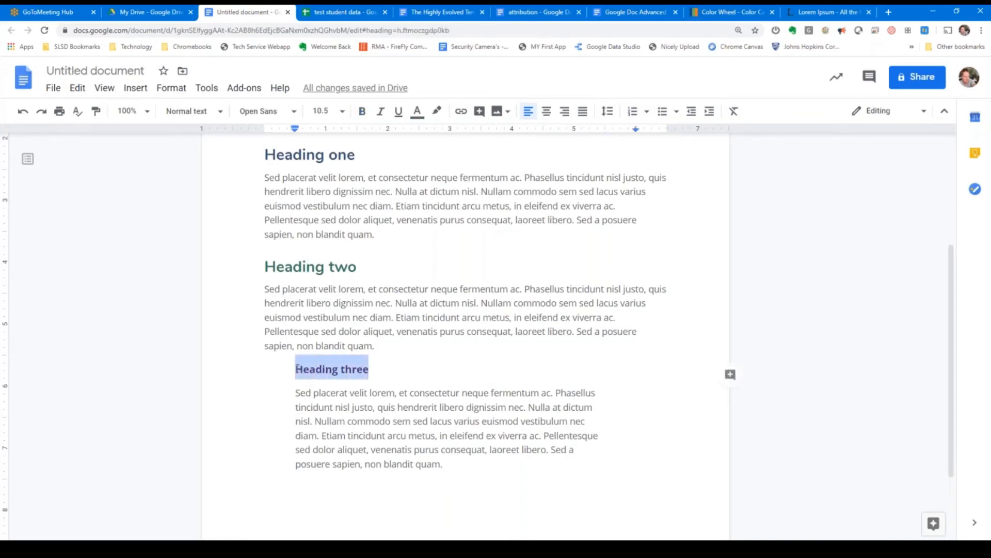
click(375, 369)
scroll(389, 380, up, 3)
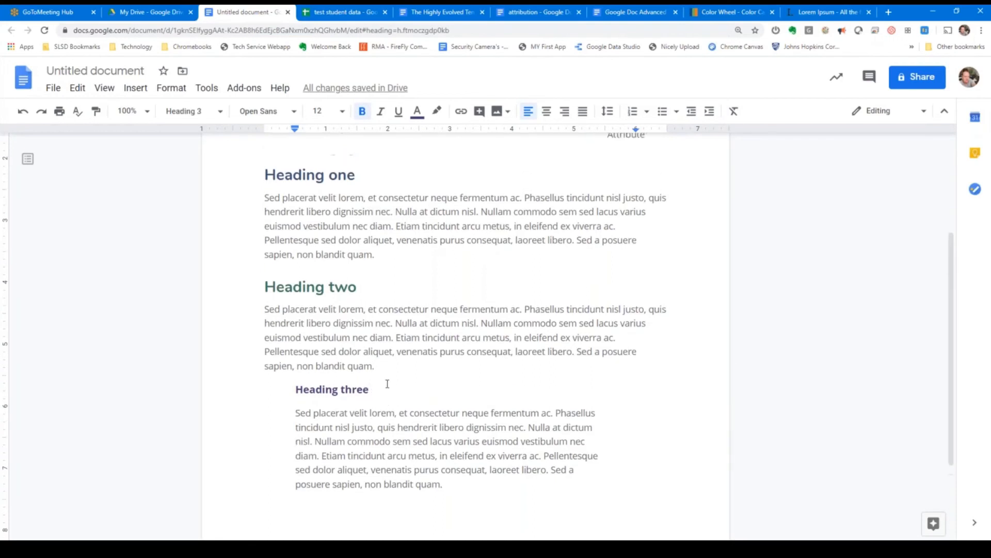
scroll(420, 365, down, 1)
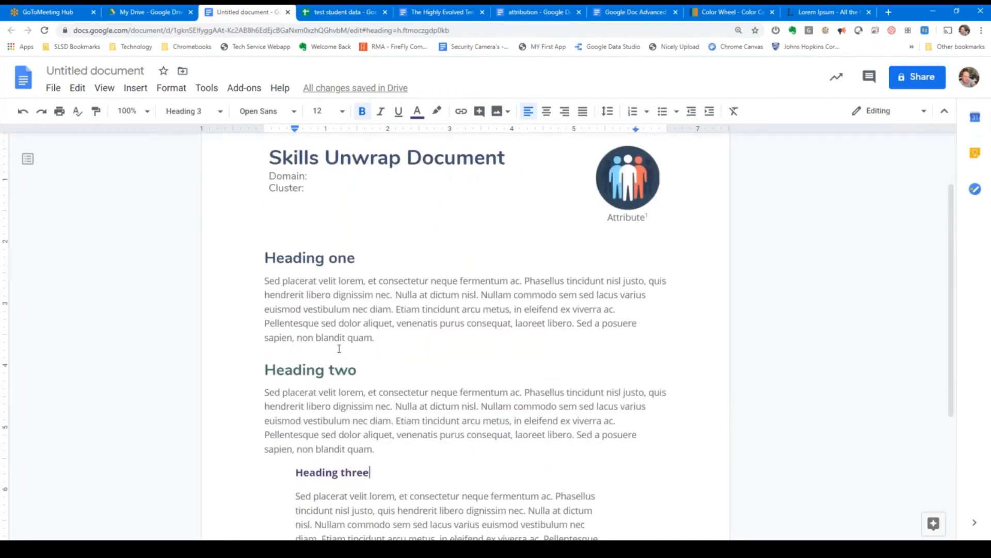
click(316, 472)
click(219, 111)
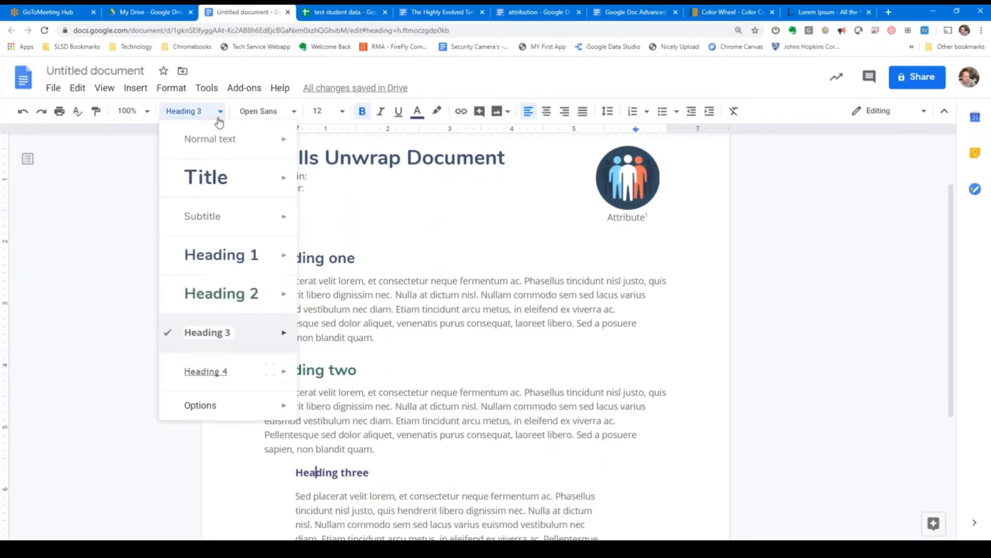
mouse_move(284, 331)
click(342, 331)
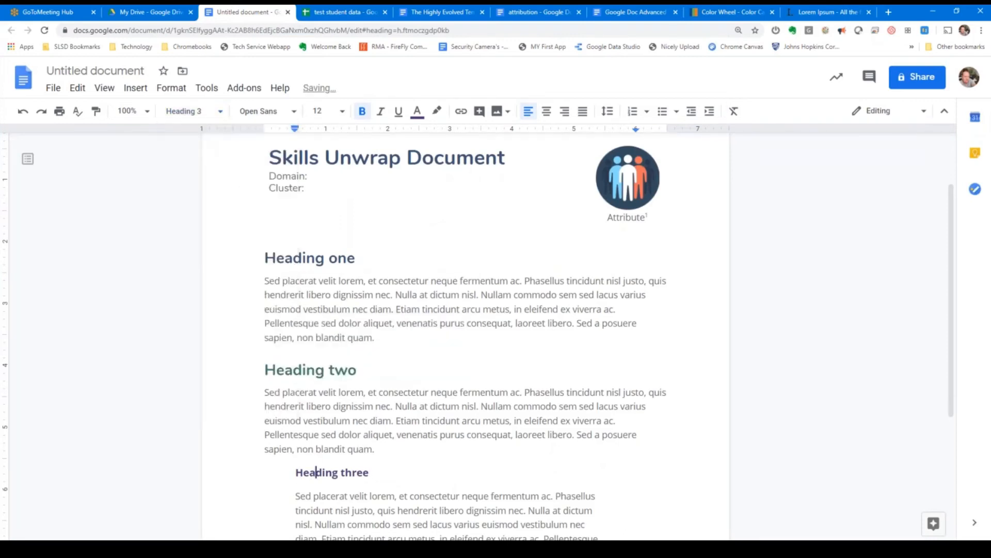
Step: Review the restyled page and the list of customized paragraph styles
scroll(471, 438, down, 4)
scroll(413, 398, up, 4)
click(405, 301)
scroll(397, 324, down, 1)
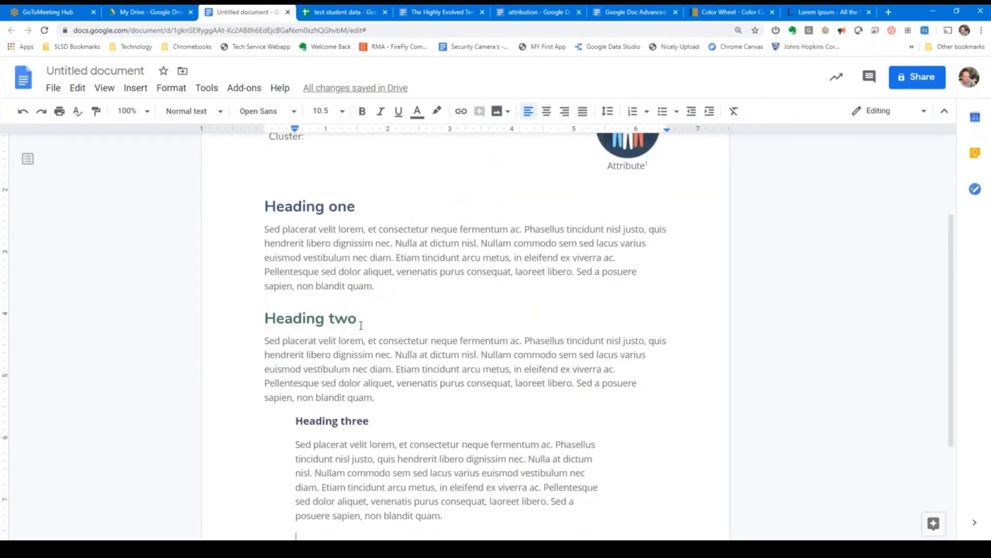
scroll(434, 392, up, 1)
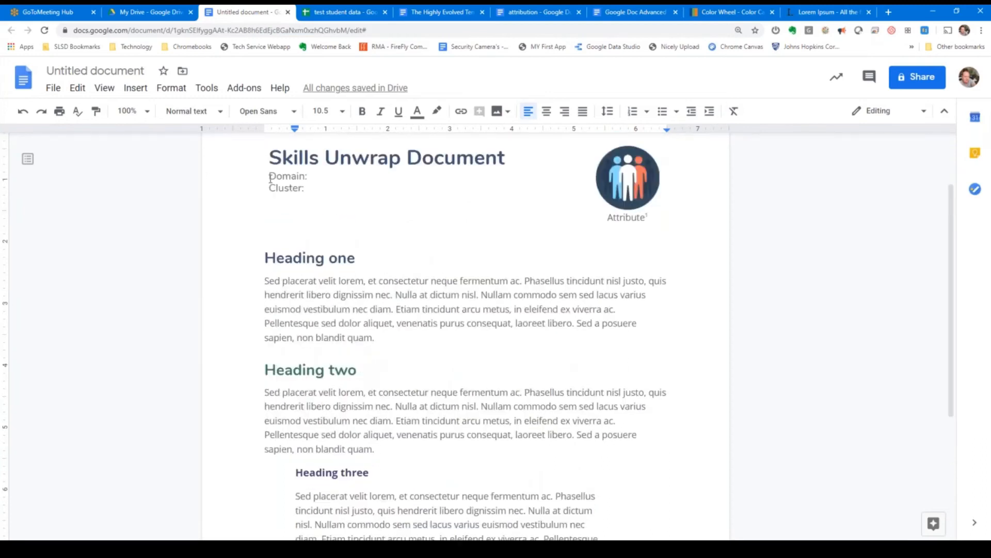
click(222, 111)
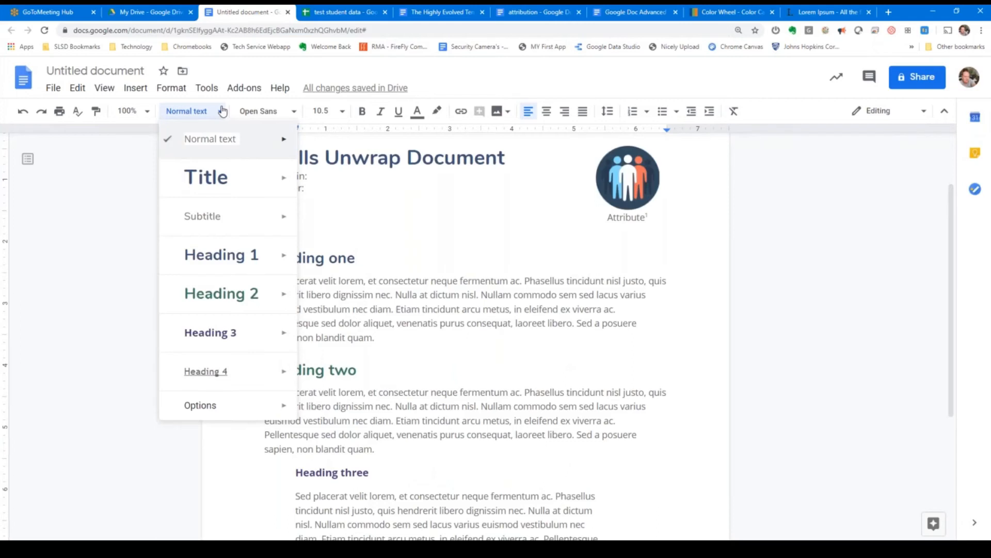
click(222, 111)
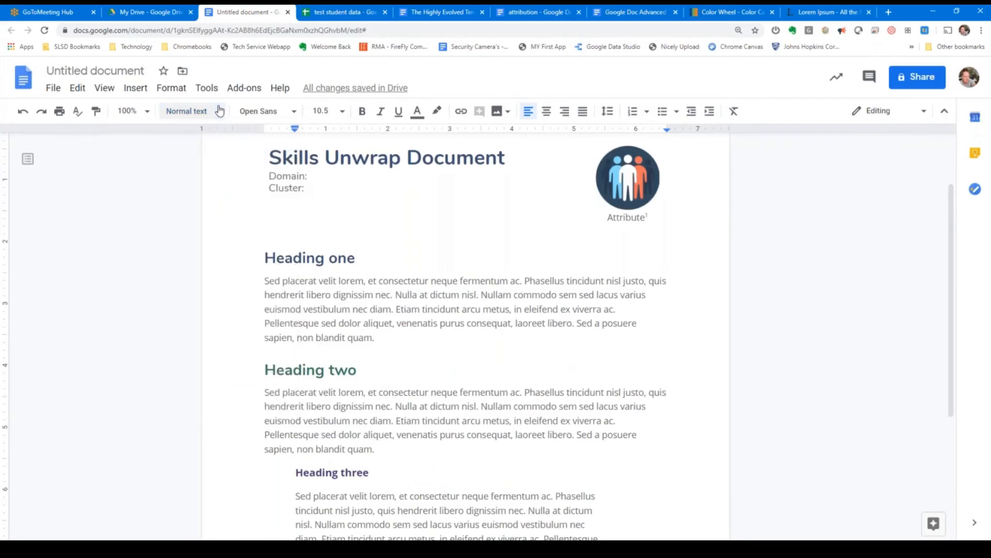
Step: Rename the document "Unwrap Document Template" and close it
click(147, 71)
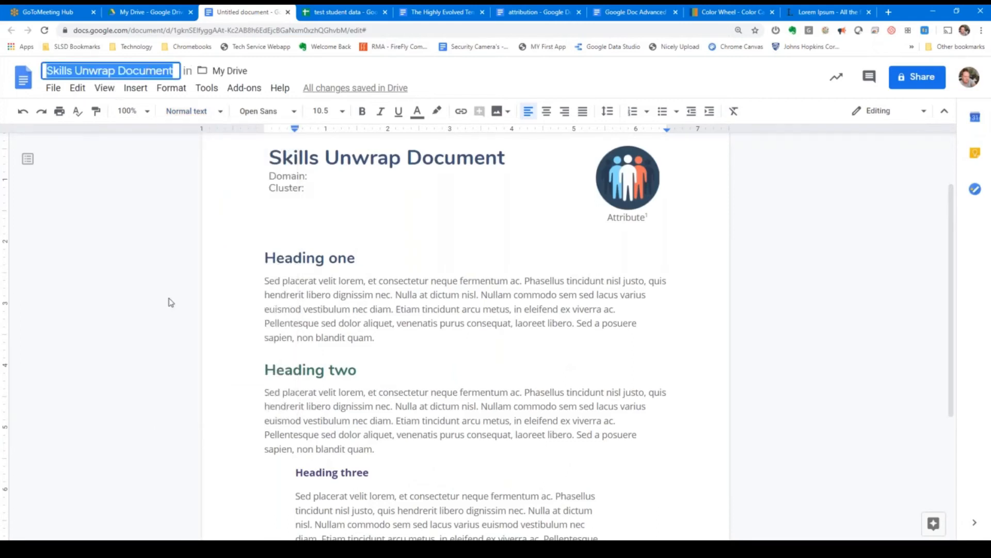
text(U)
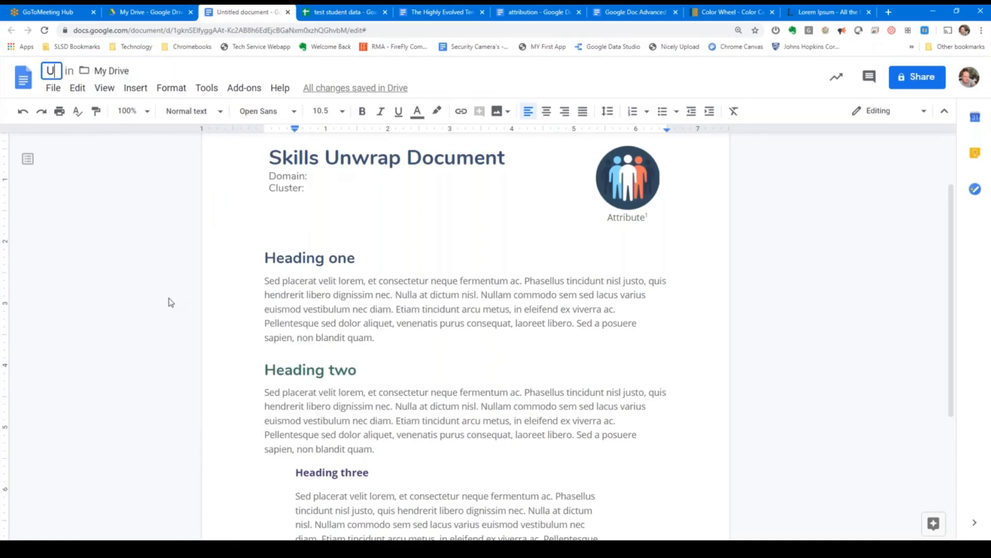
text(nwrap )
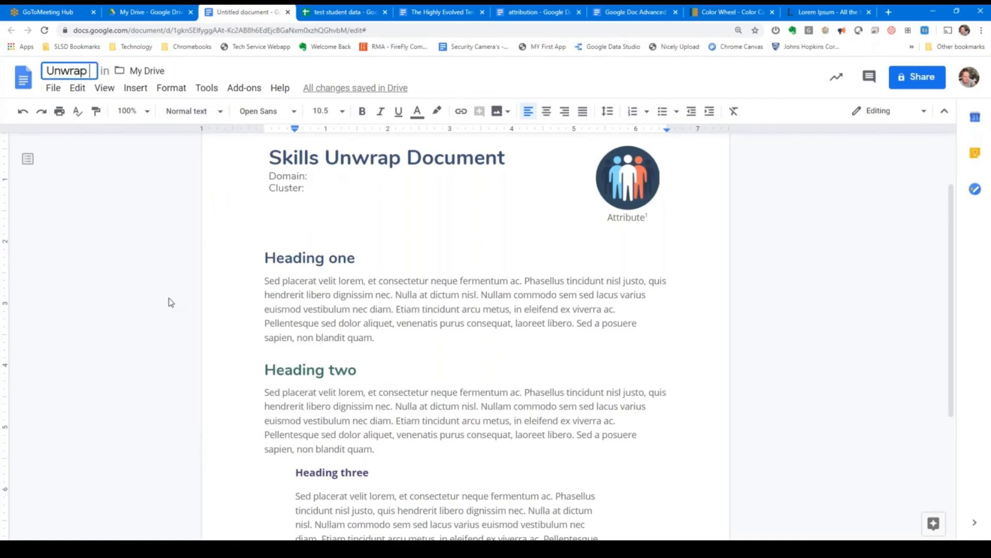
text(Docume)
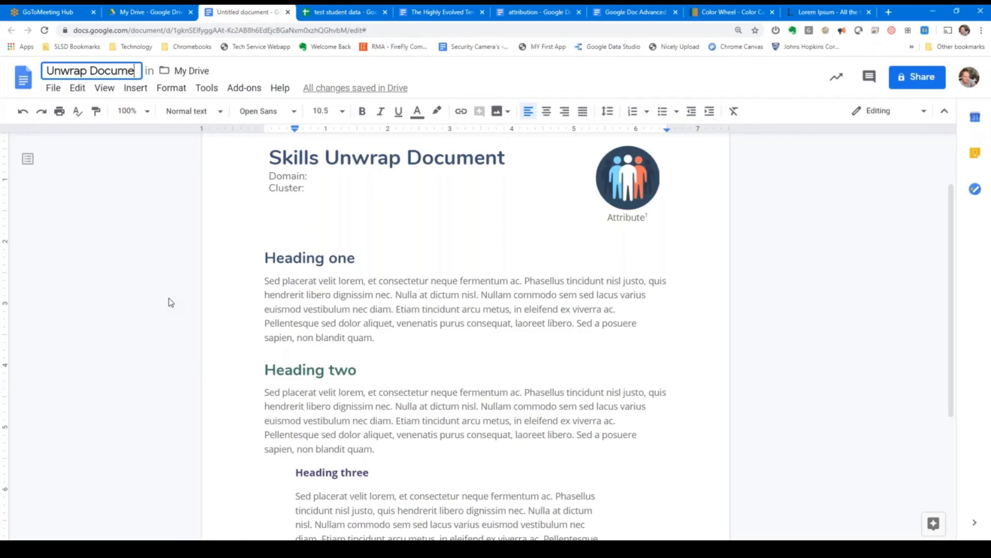
text(nt Template)
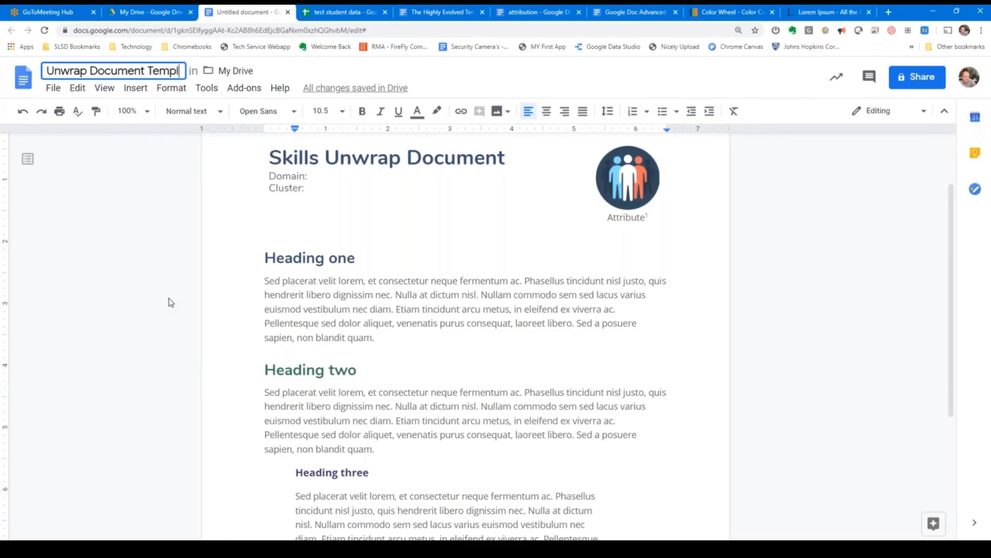
key(Return)
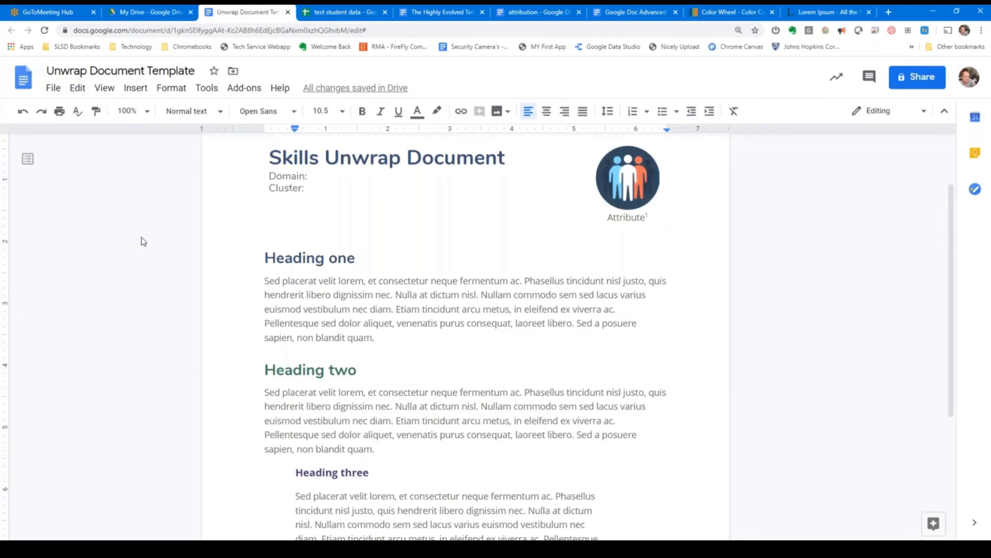
click(289, 12)
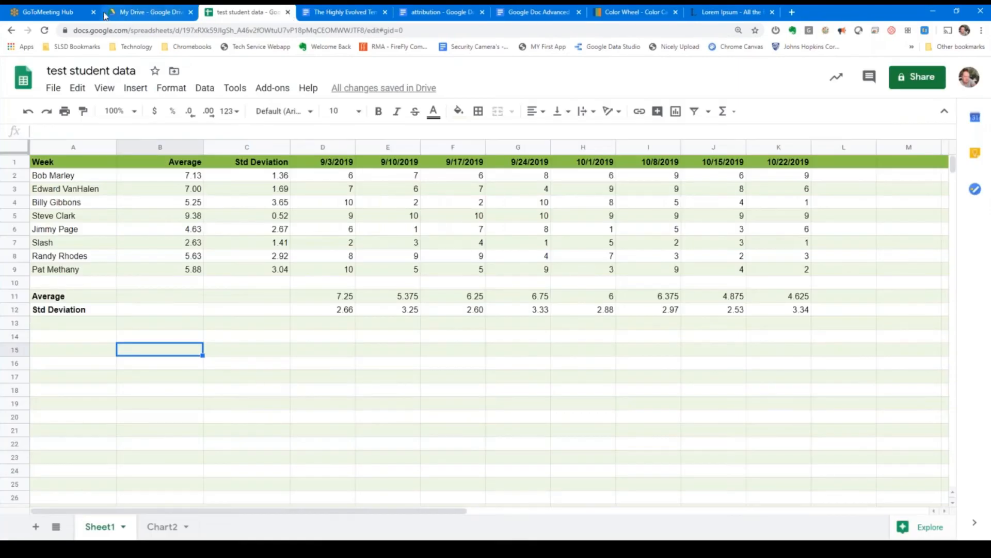
Step: Create a blank Google Docs document from My Drive, check its default paragraph styles, and close it
click(106, 14)
click(40, 105)
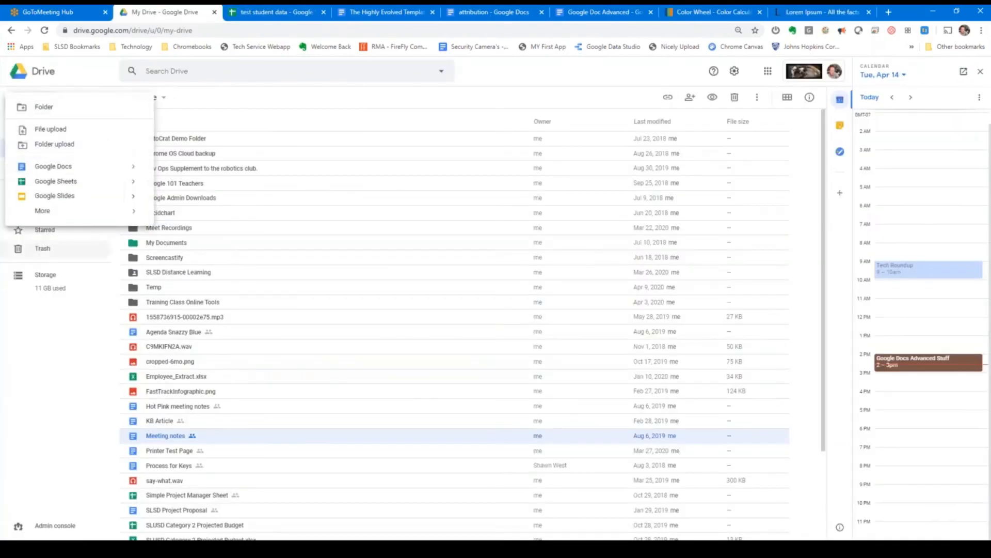
click(55, 170)
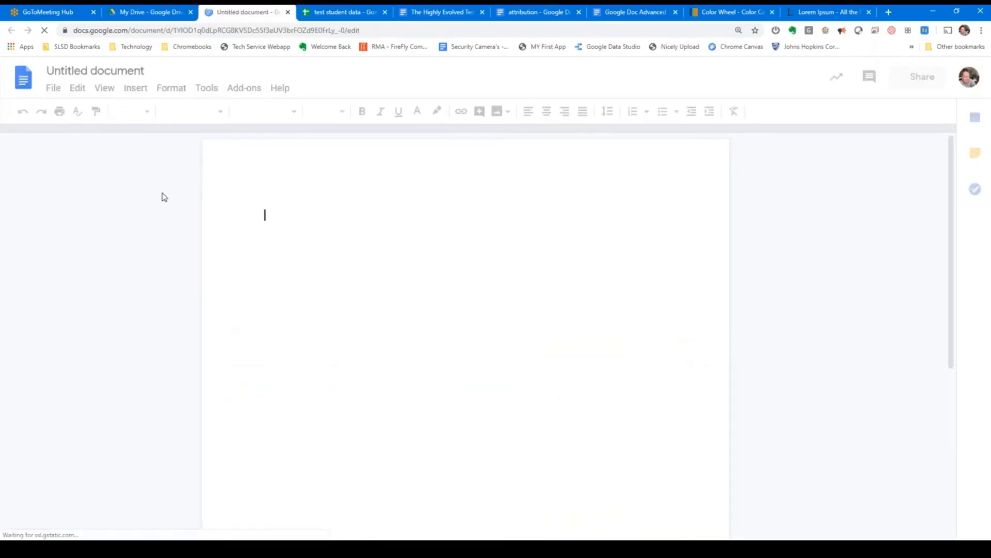
click(195, 111)
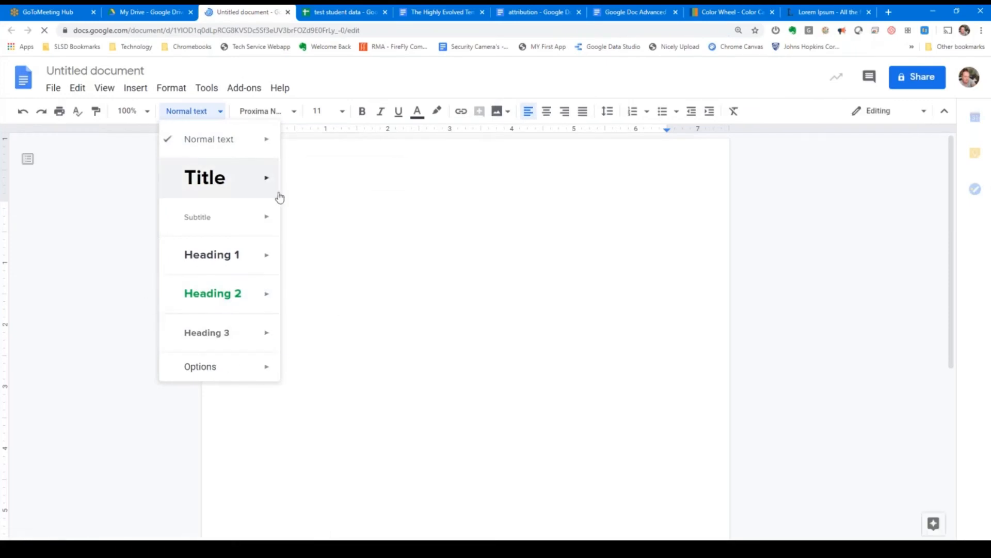
click(288, 12)
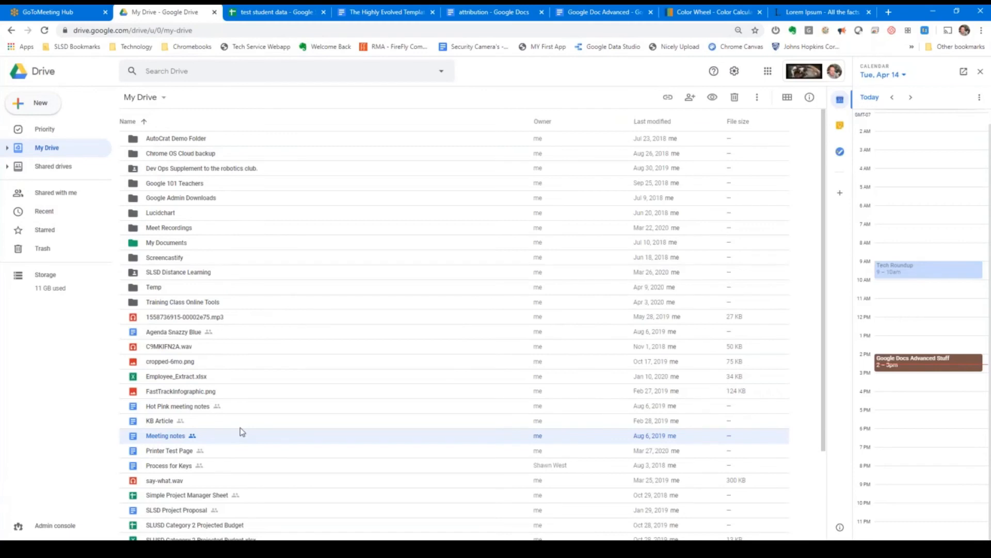
Step: Reopen the "Unwrap Document Template" from My Drive and bring up the options for saving or resetting its default paragraph styles
scroll(242, 431, down, 3)
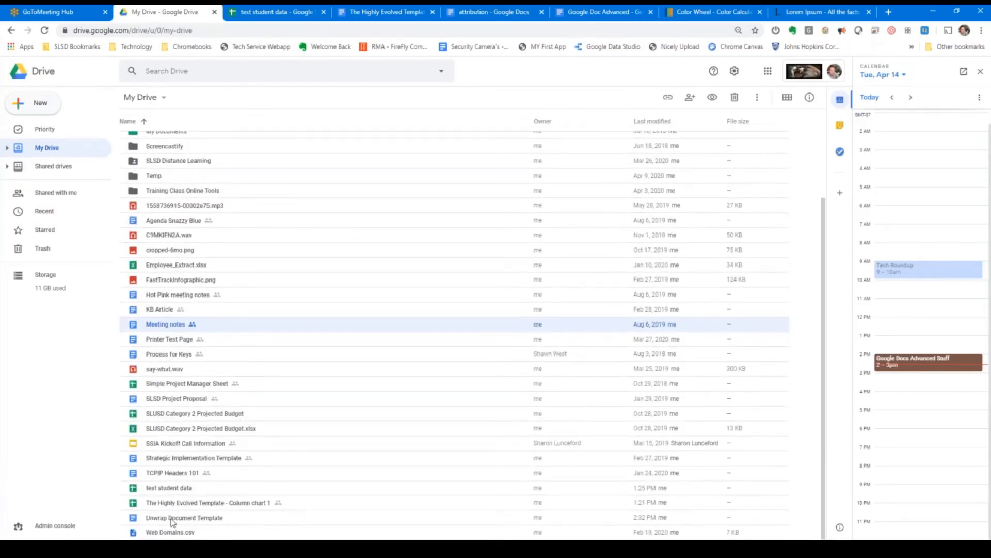
double_click(172, 517)
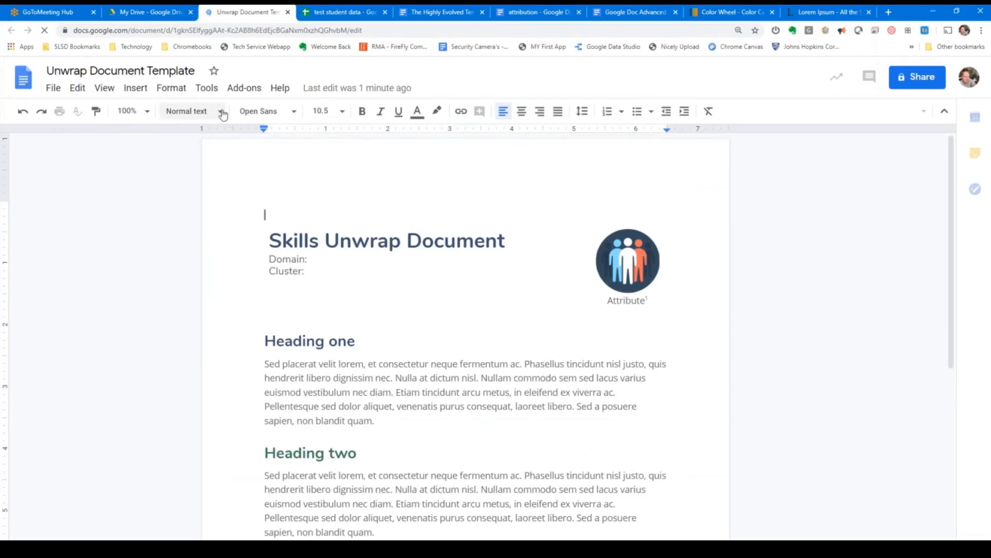
click(223, 113)
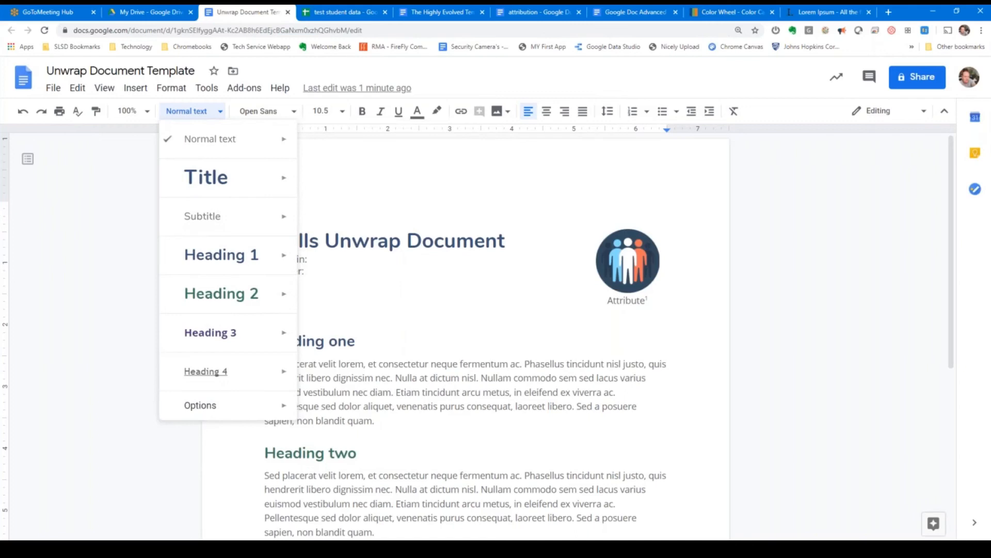
mouse_move(229, 409)
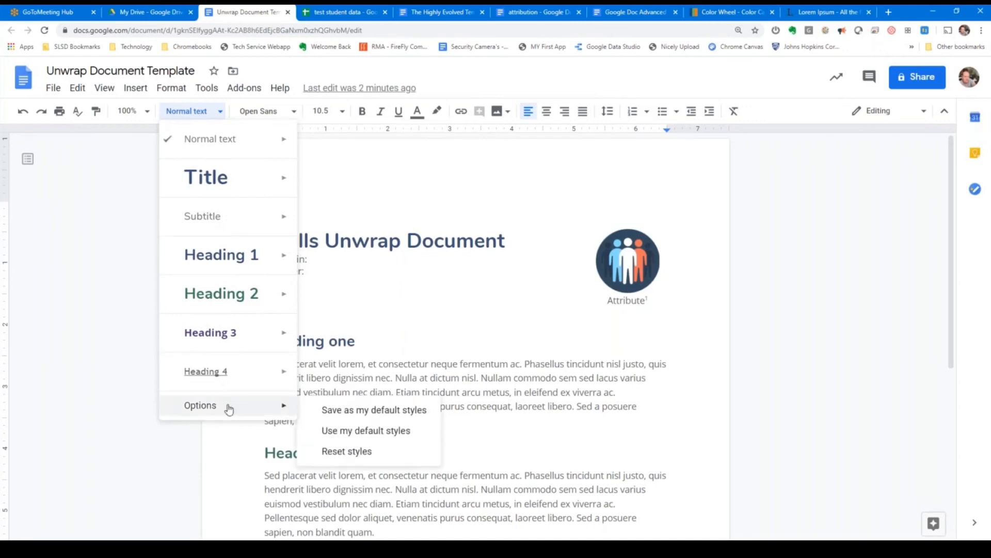